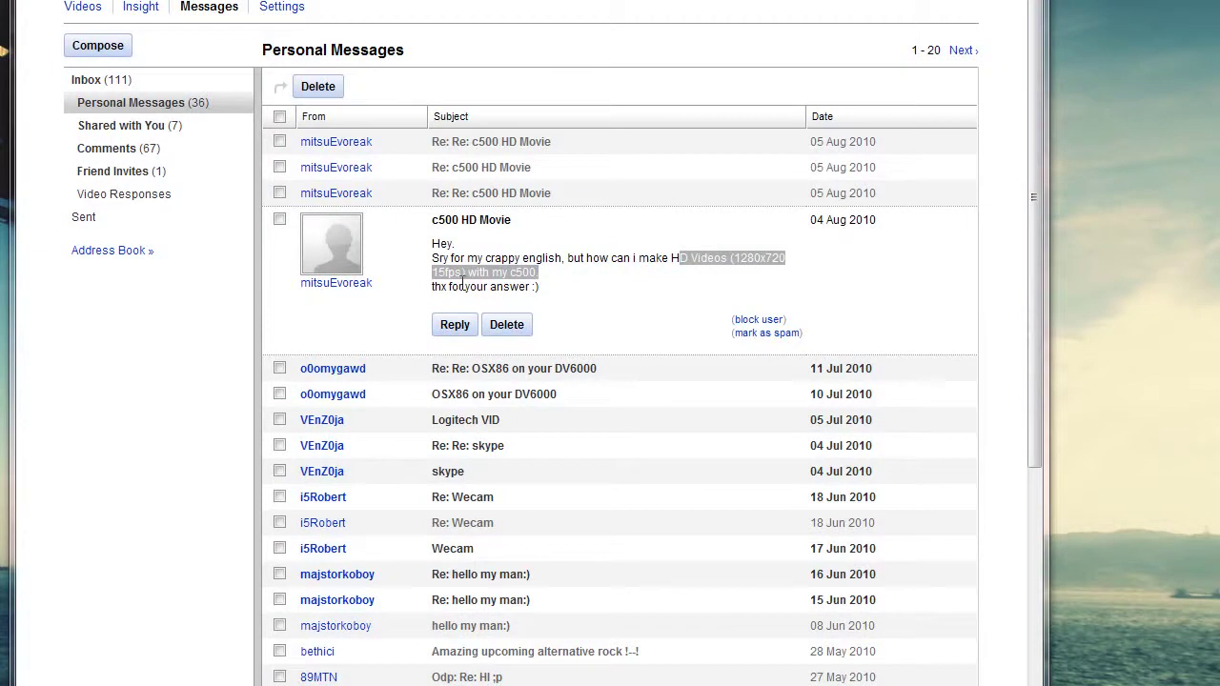
Read the c500 HD Movie message asking how to make 1280x720 15fps videos with the webcam
click(556, 280)
drag(557, 280, 432, 263)
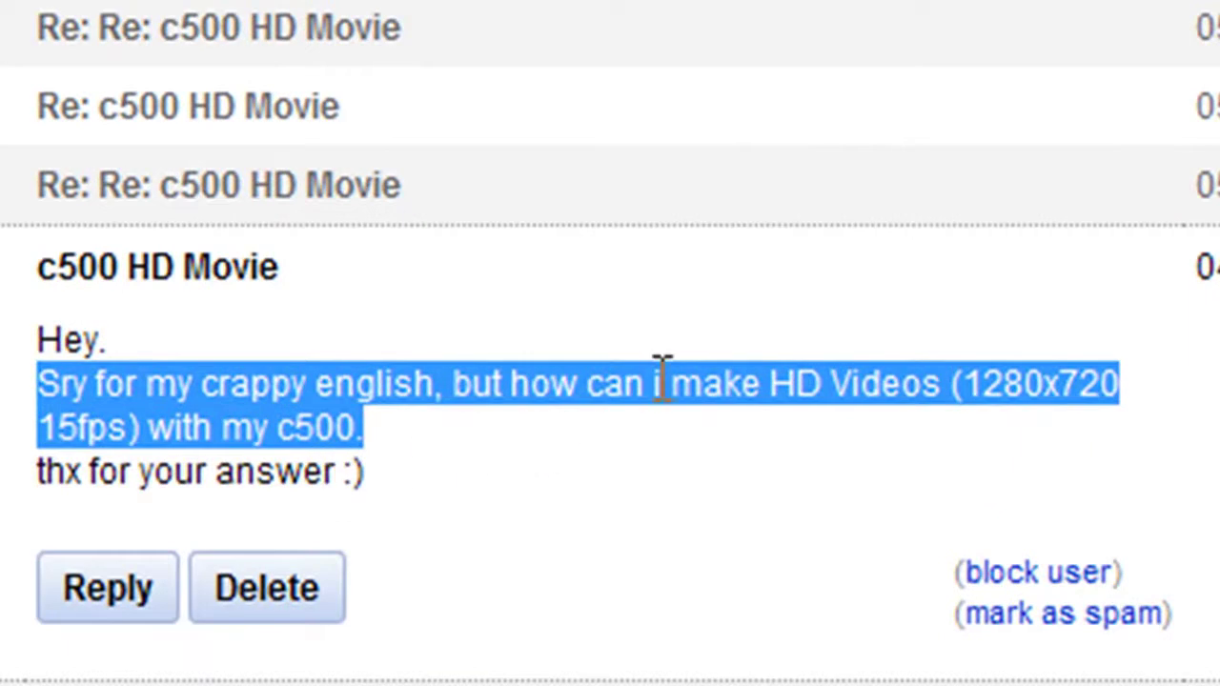
click(833, 367)
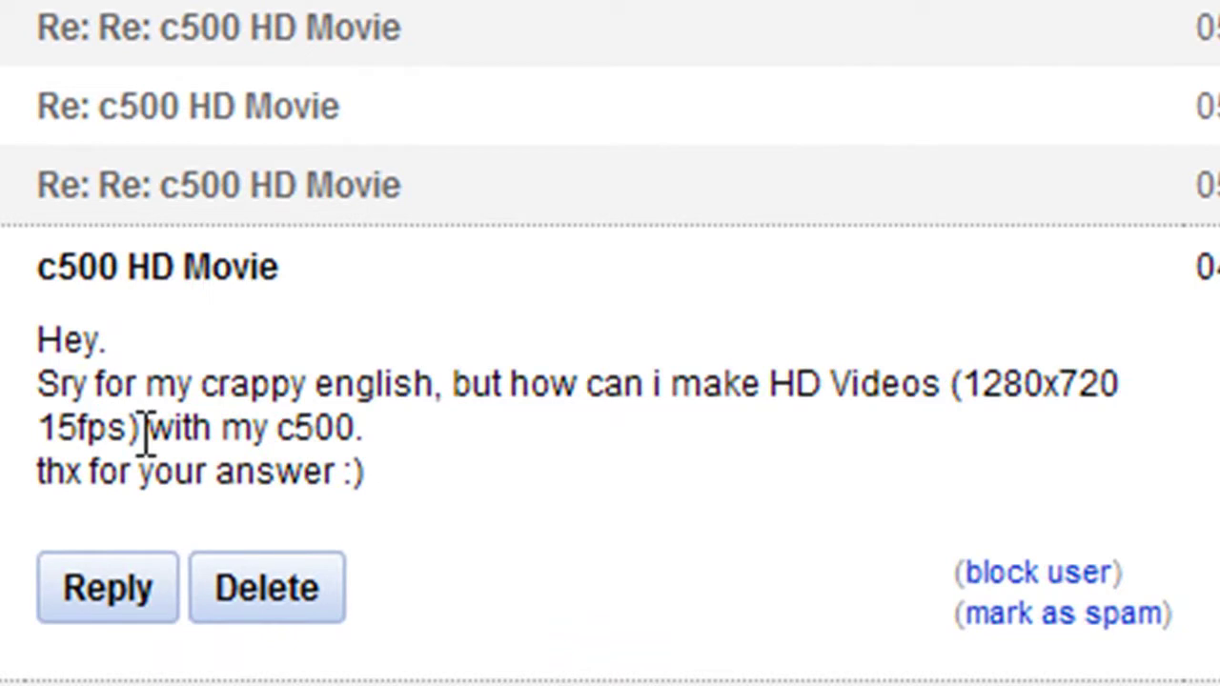
drag(301, 428, 376, 434)
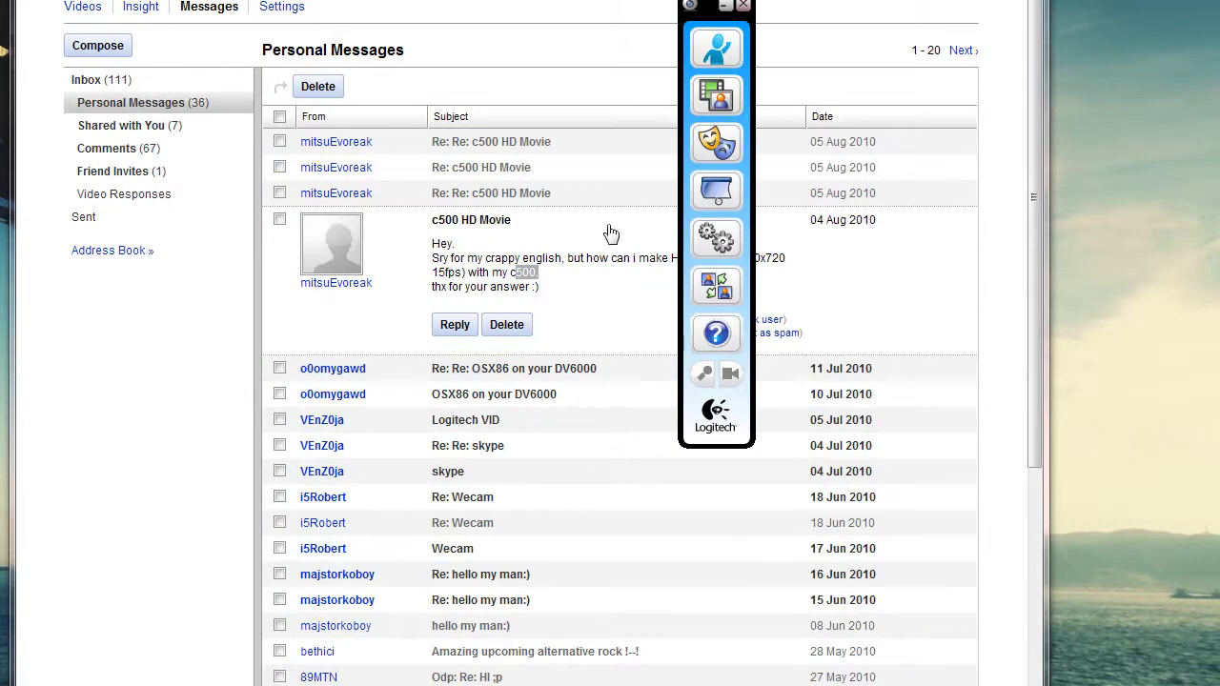
Open the camera preview in Logitech Webcam Software and review the standard and widescreen image sizes offered
click(728, 110)
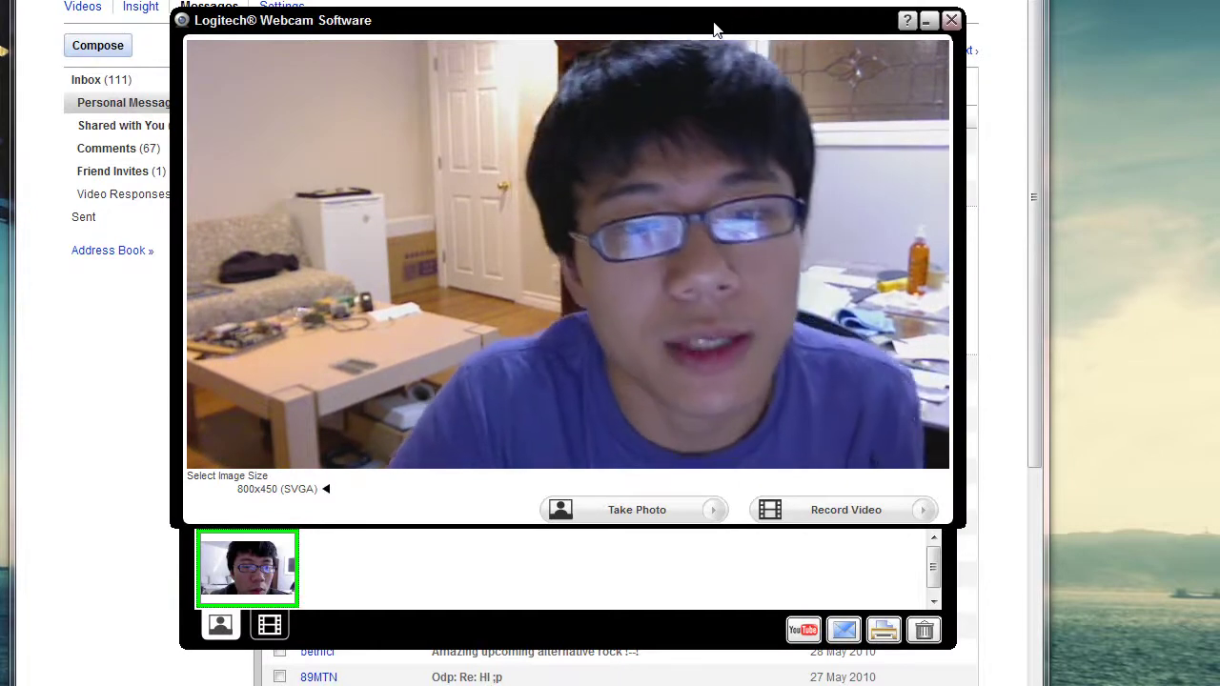
drag(714, 28, 712, 0)
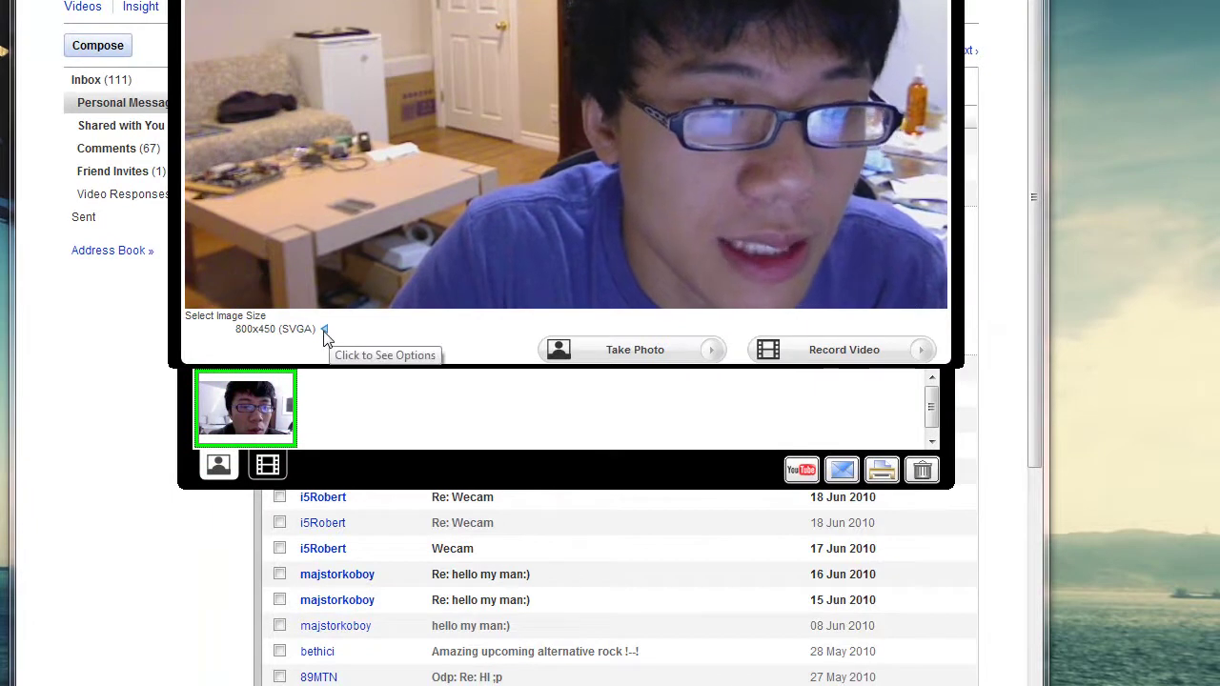
click(324, 330)
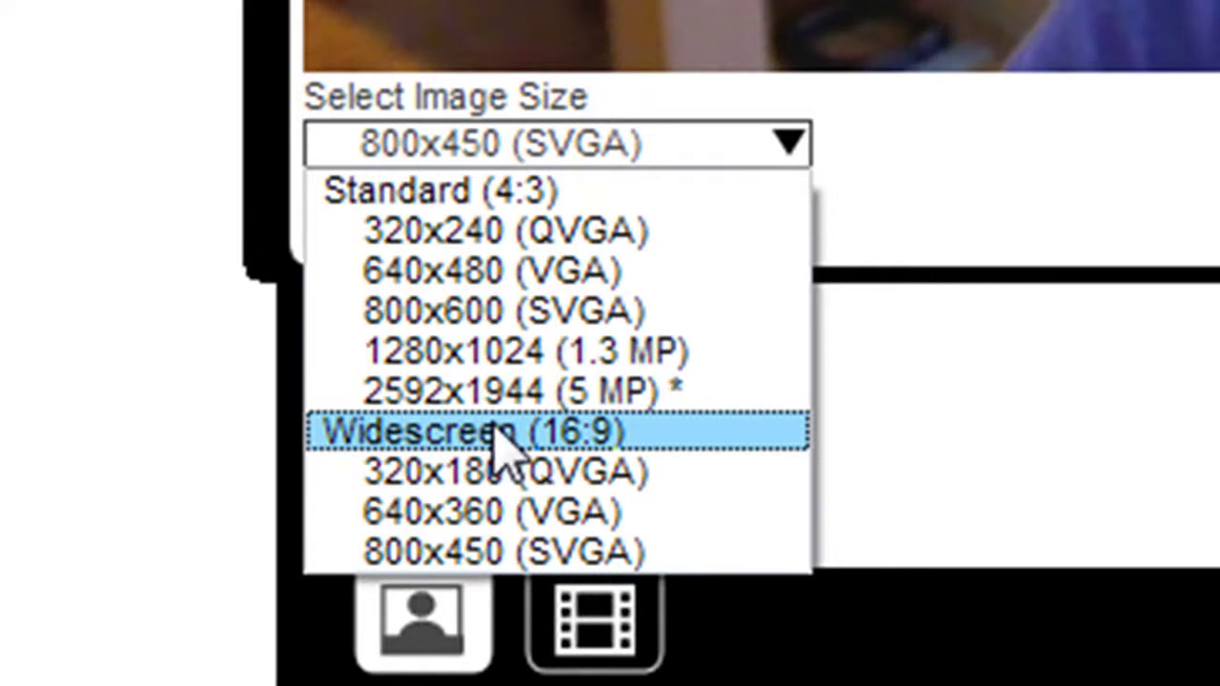
key(Up)
key(Up)
key(Up)
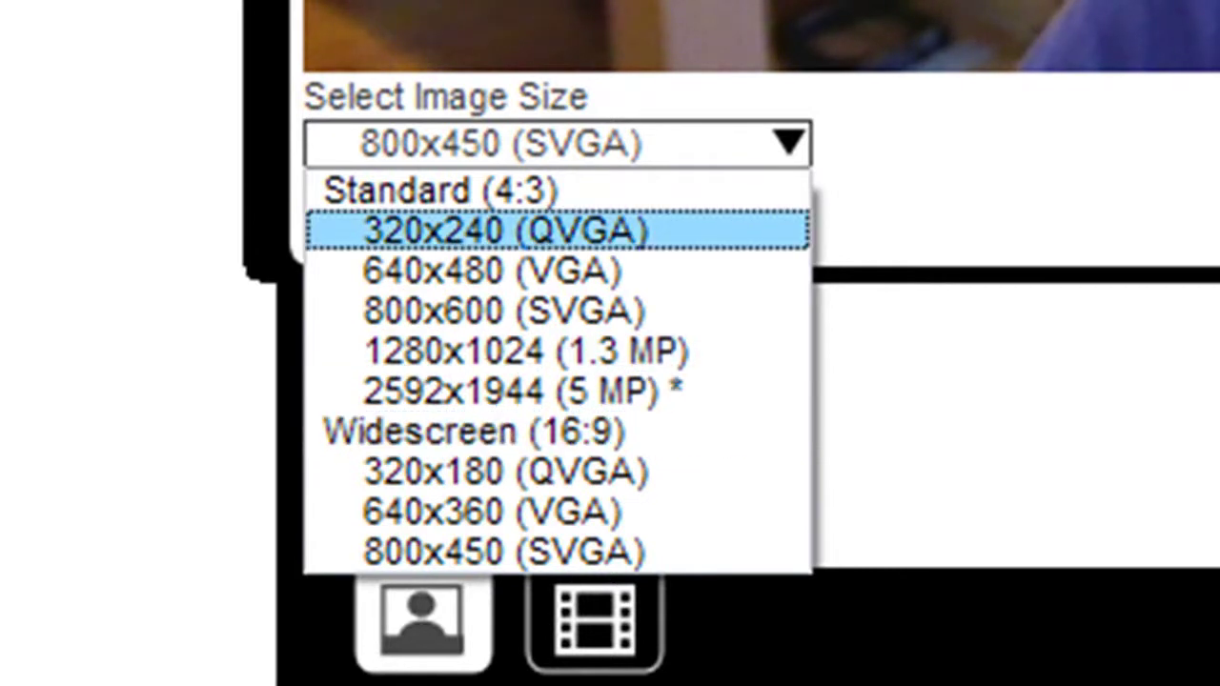
key(Escape)
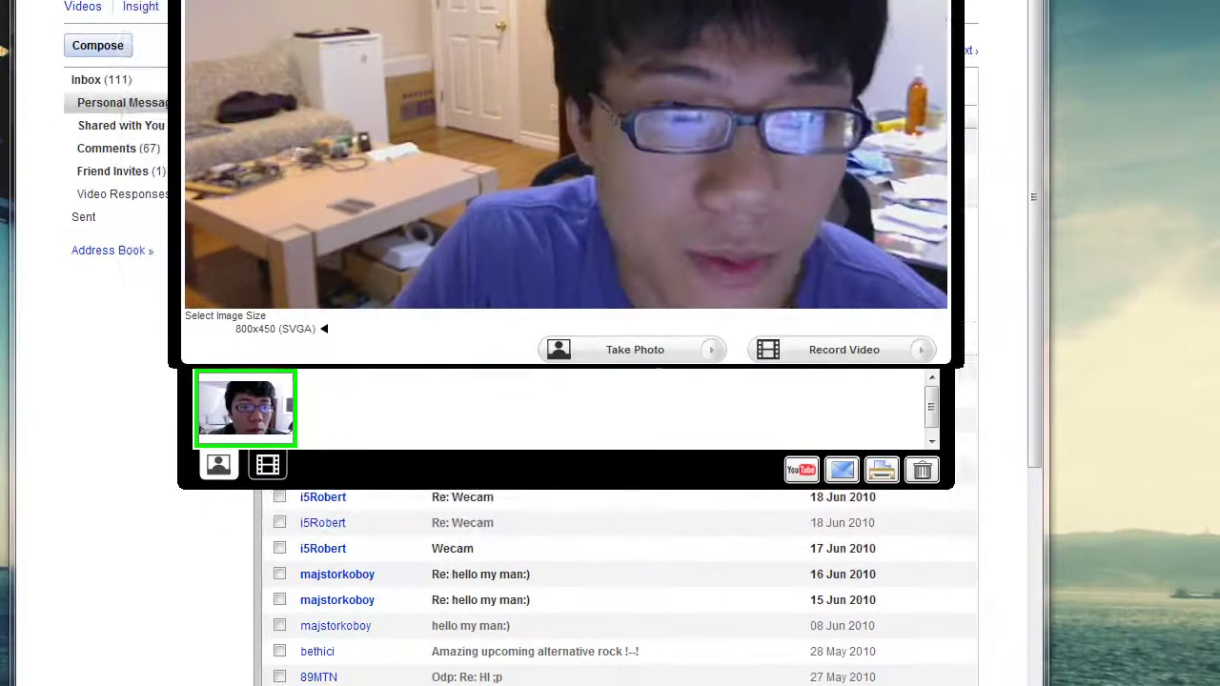
drag(577, 1, 549, 59)
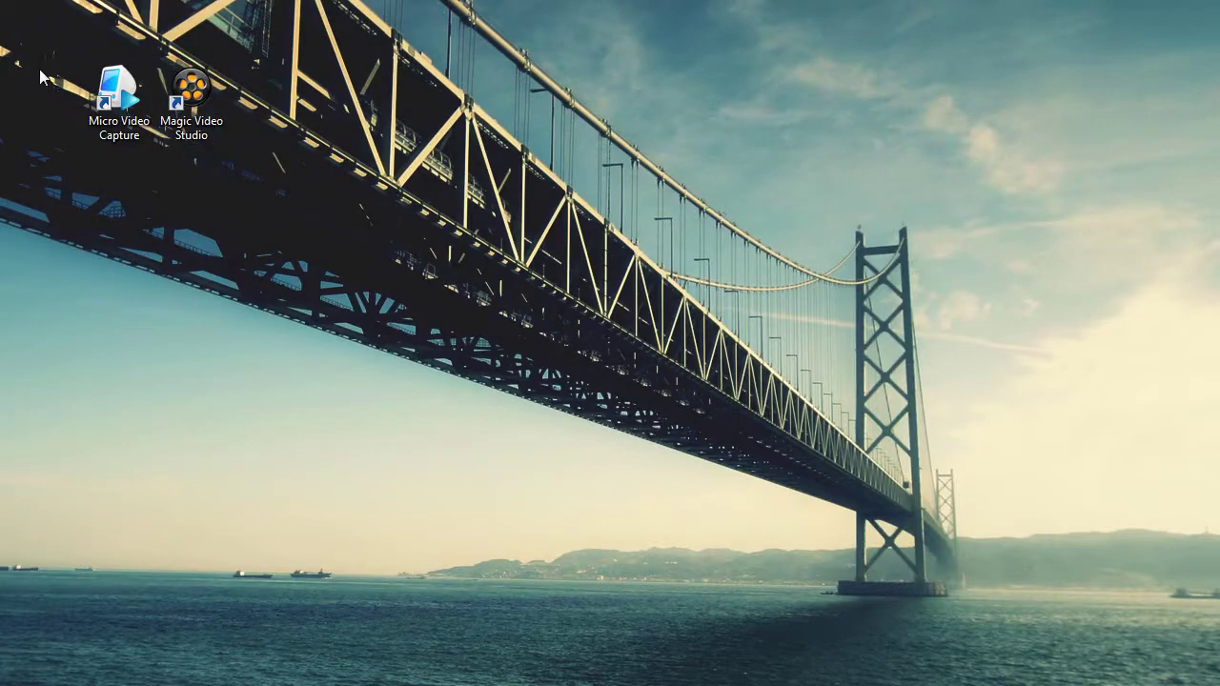
Launch Micro Video Capture from the desktop and open the webcam preview for other devices
drag(39, 68, 255, 181)
click(413, 220)
double_click(116, 102)
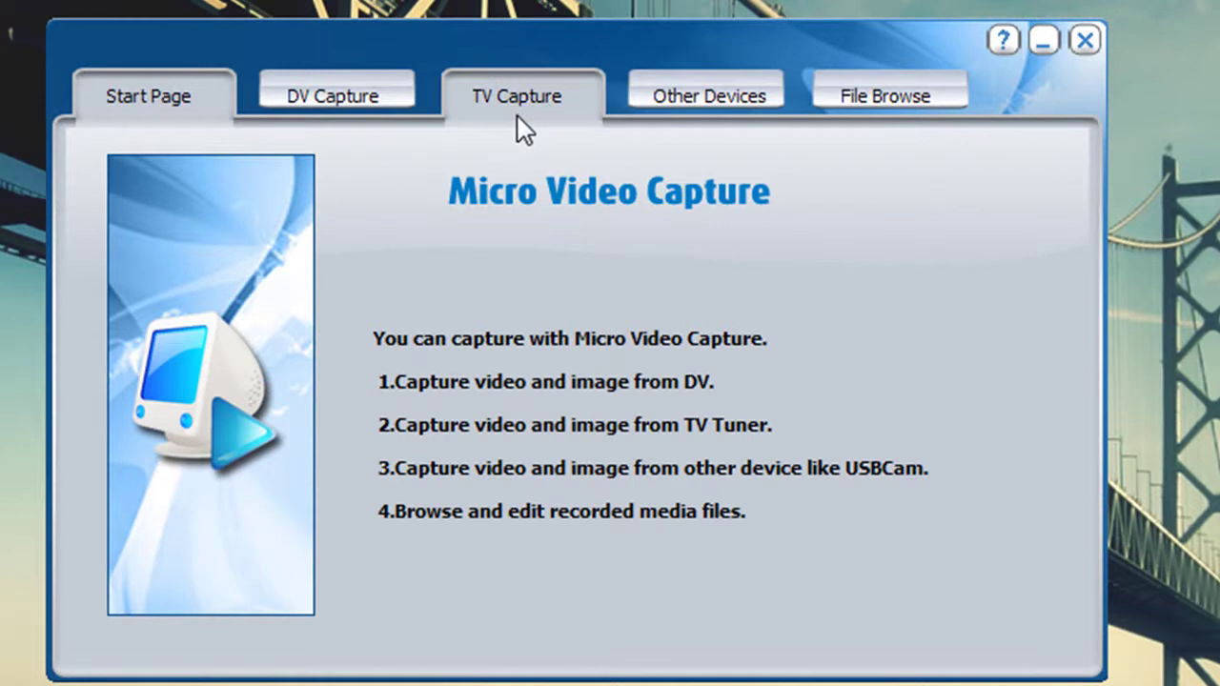
click(648, 93)
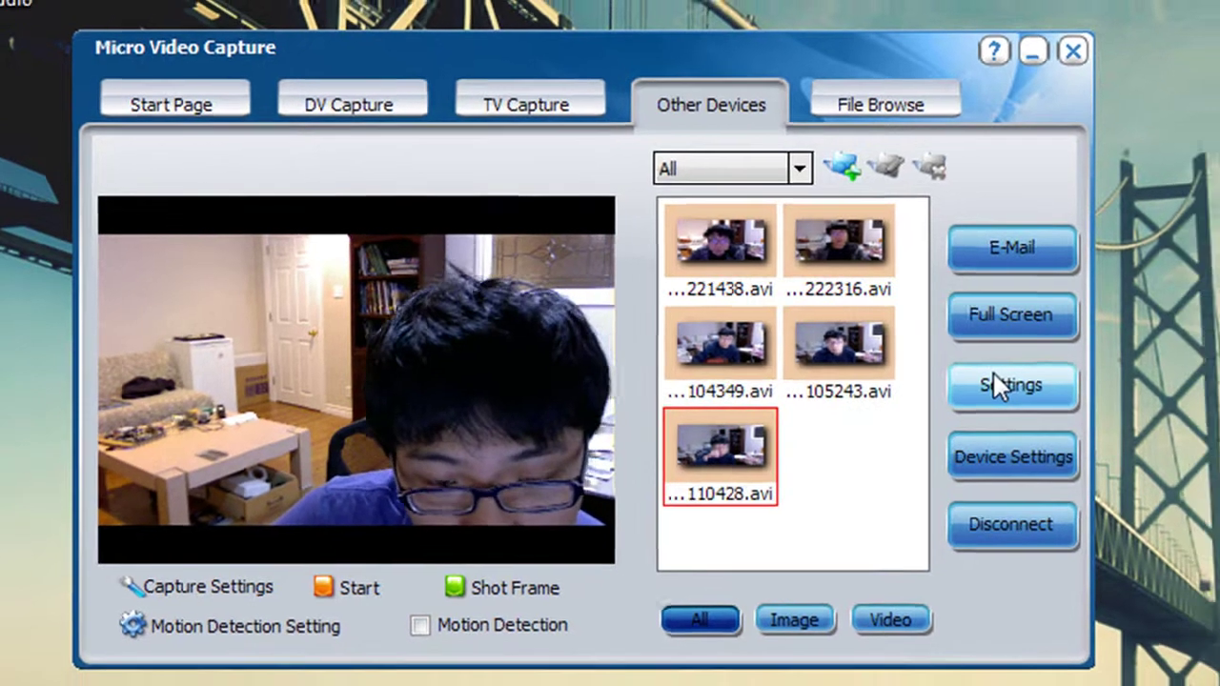
Open the capture settings and review the compression mode and the available video codecs
click(1009, 386)
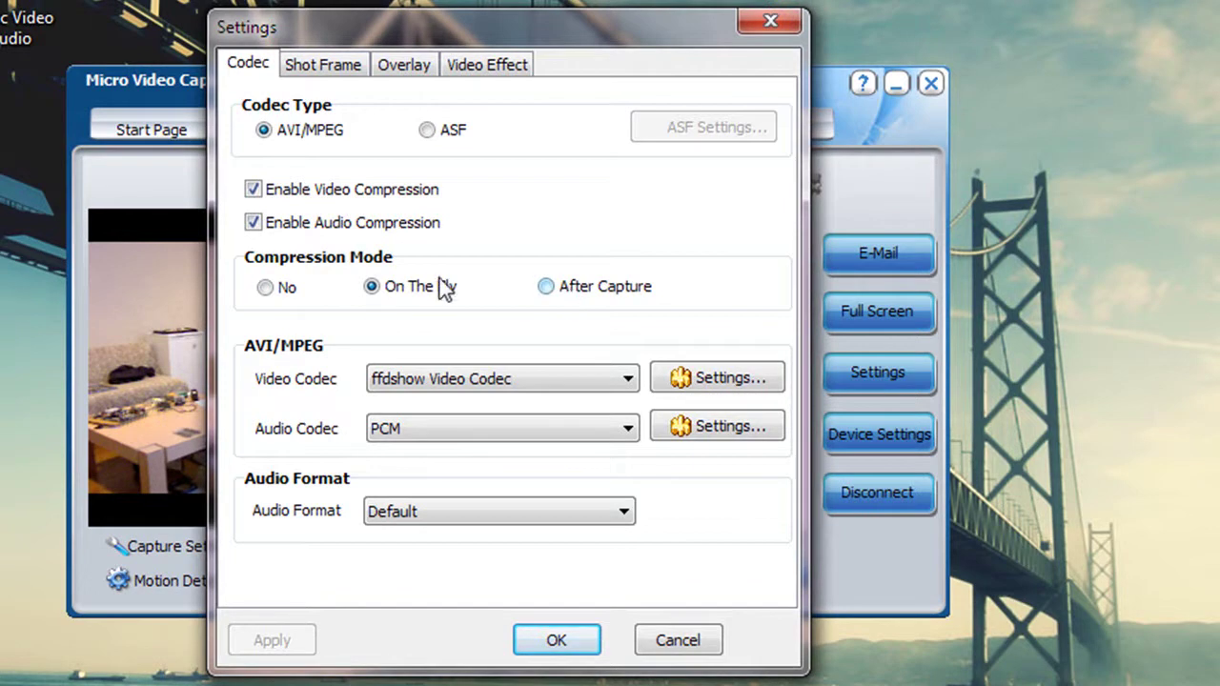
click(439, 378)
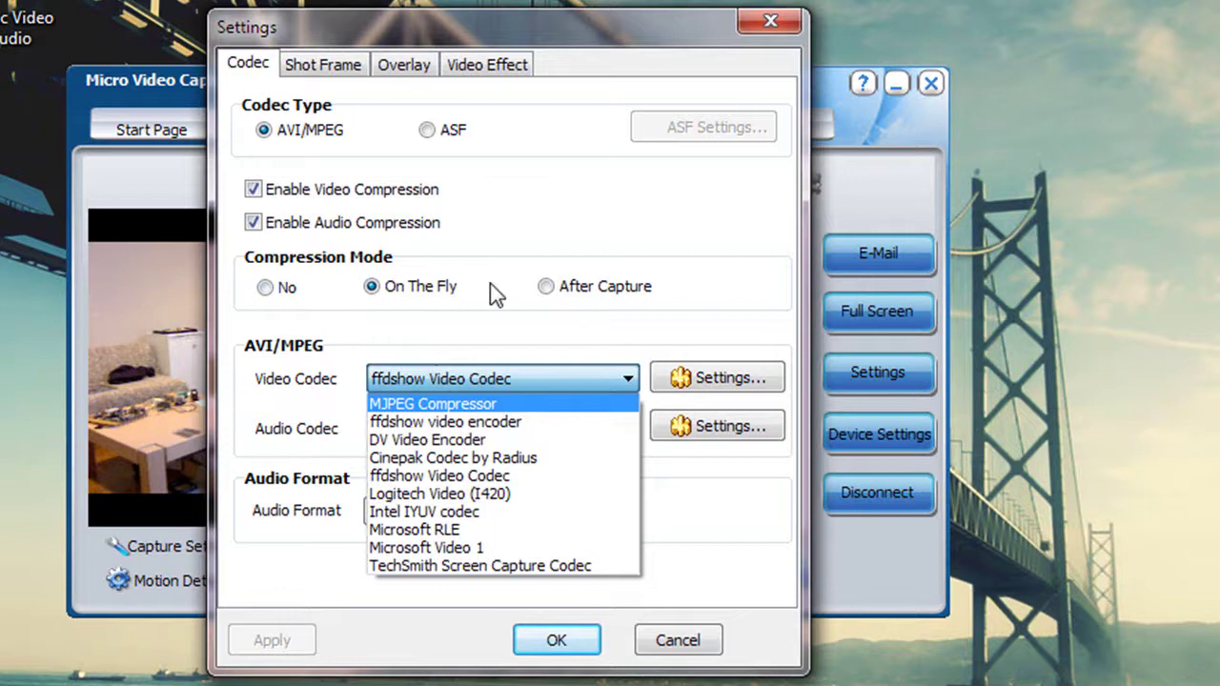
click(526, 224)
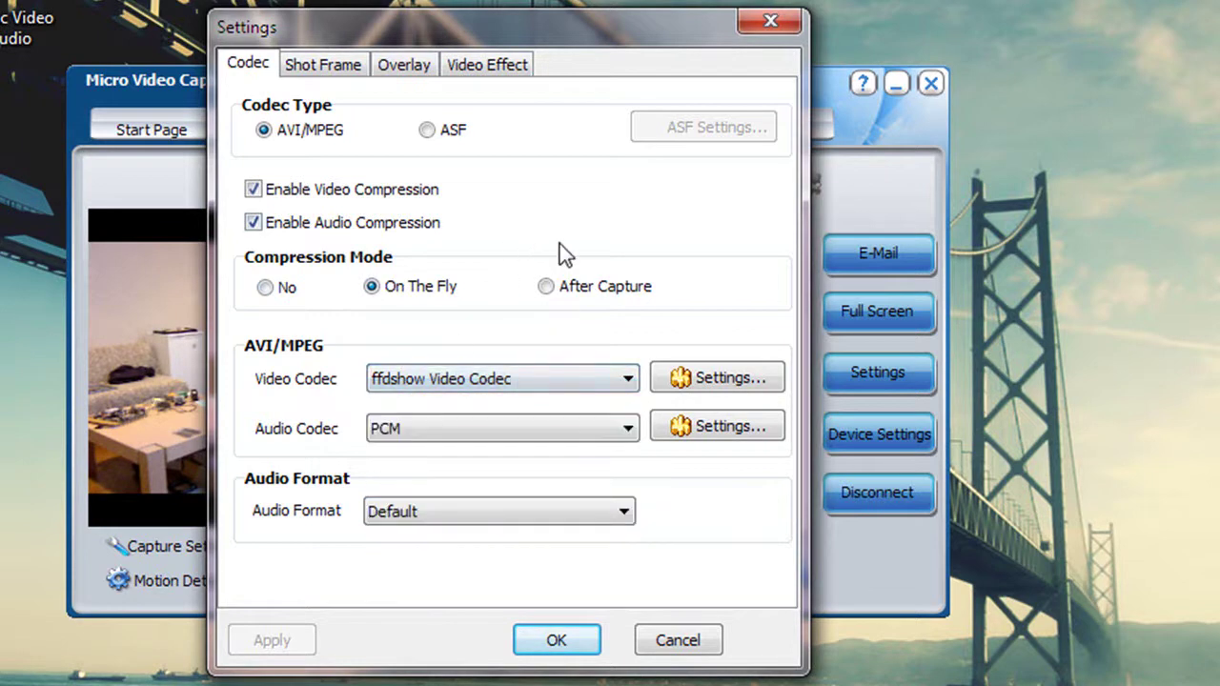
click(505, 383)
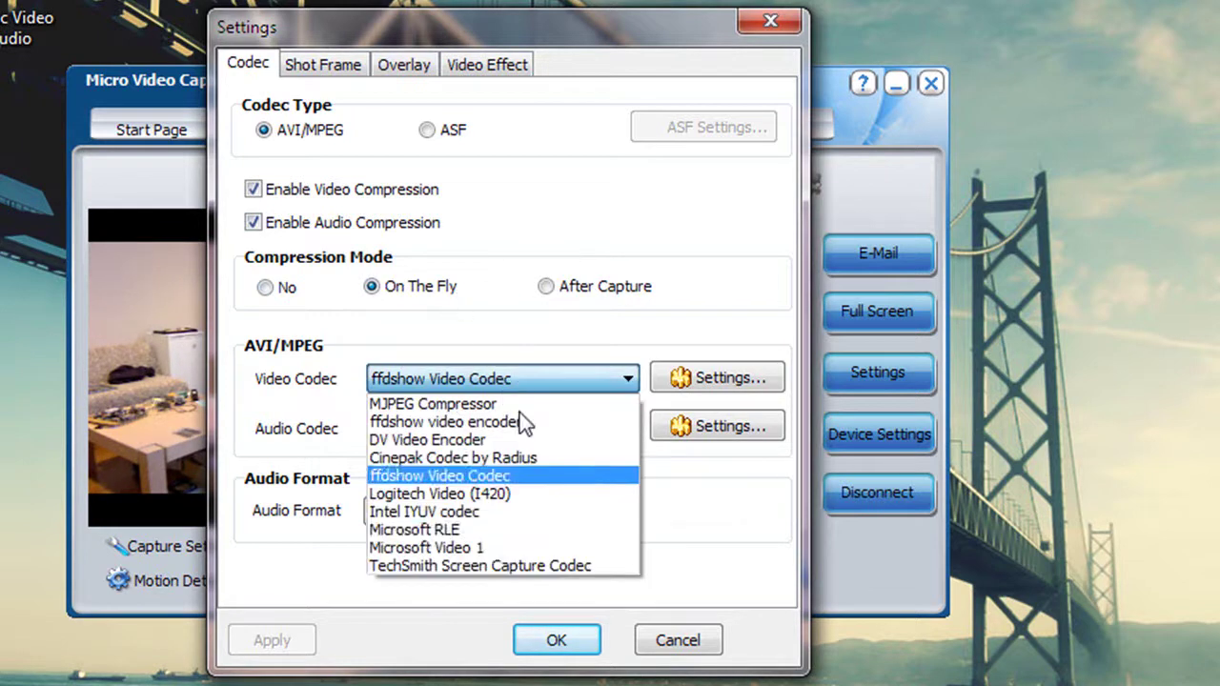
click(518, 219)
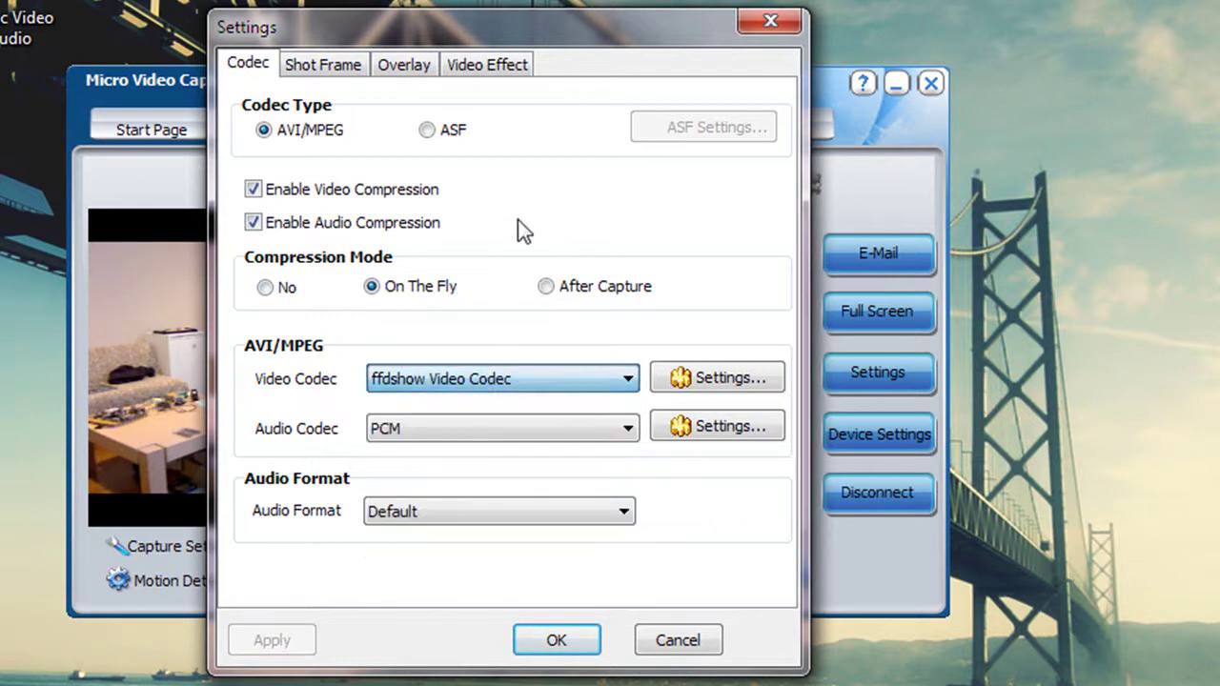
Review the shot frame, overlay and video effect settings, and close the settings dialog
click(324, 66)
click(404, 76)
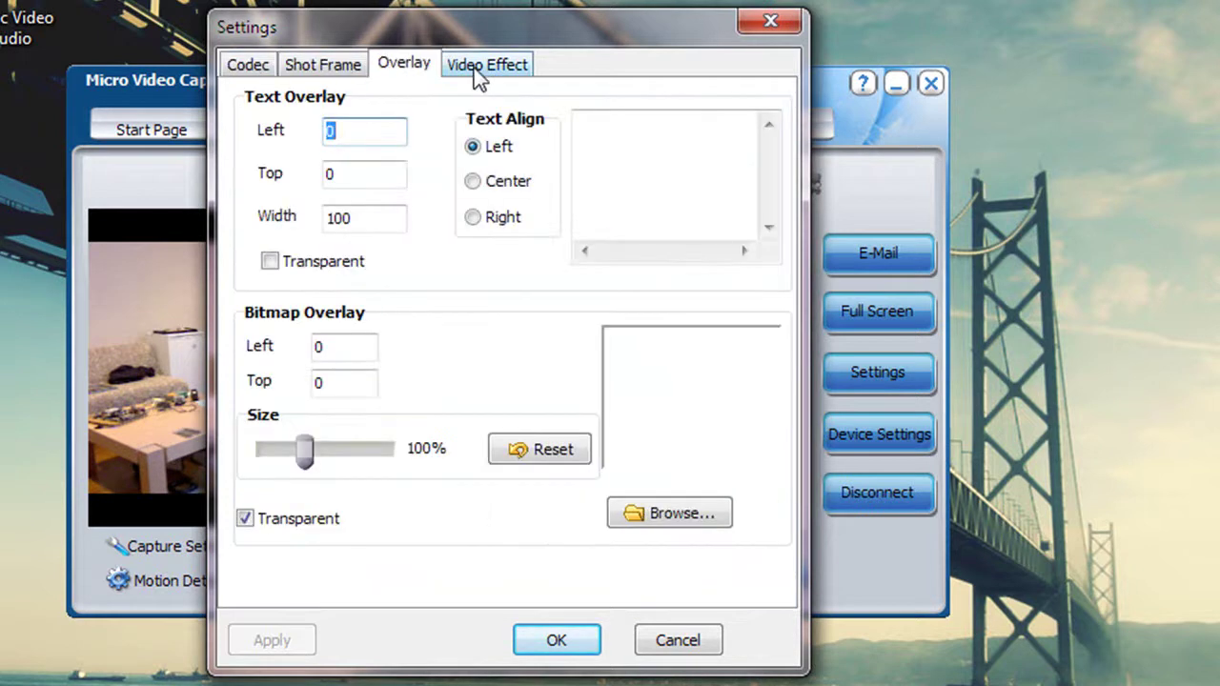
click(477, 65)
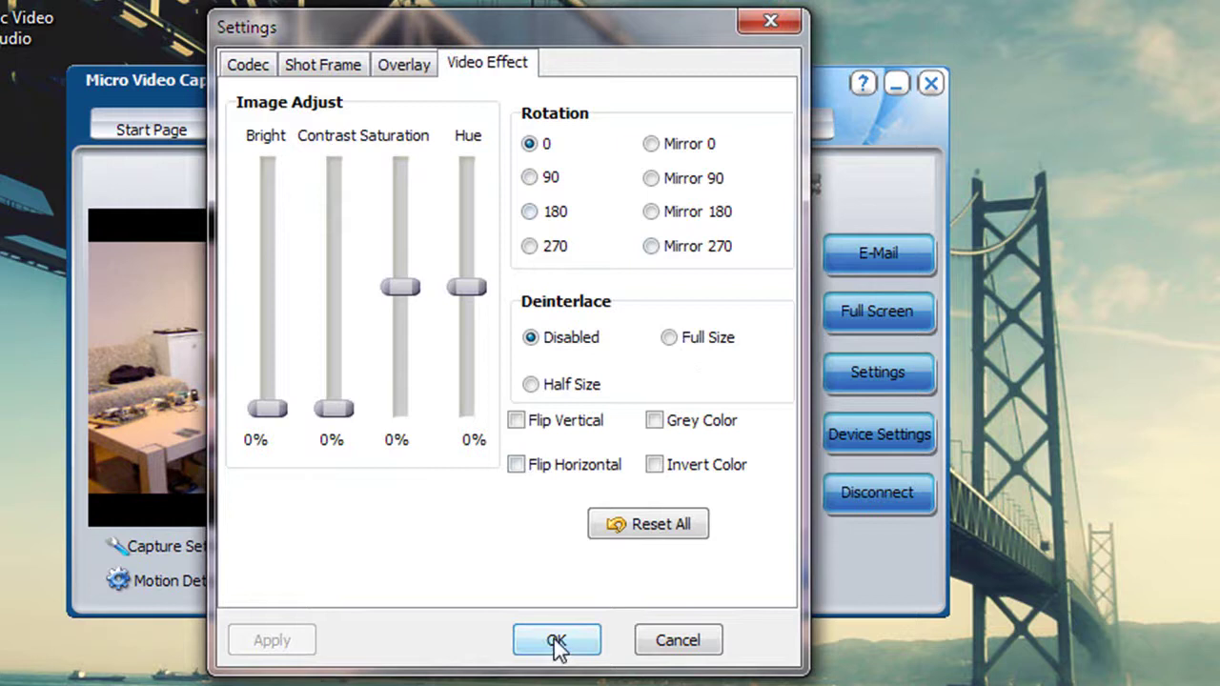
drag(549, 57, 544, 74)
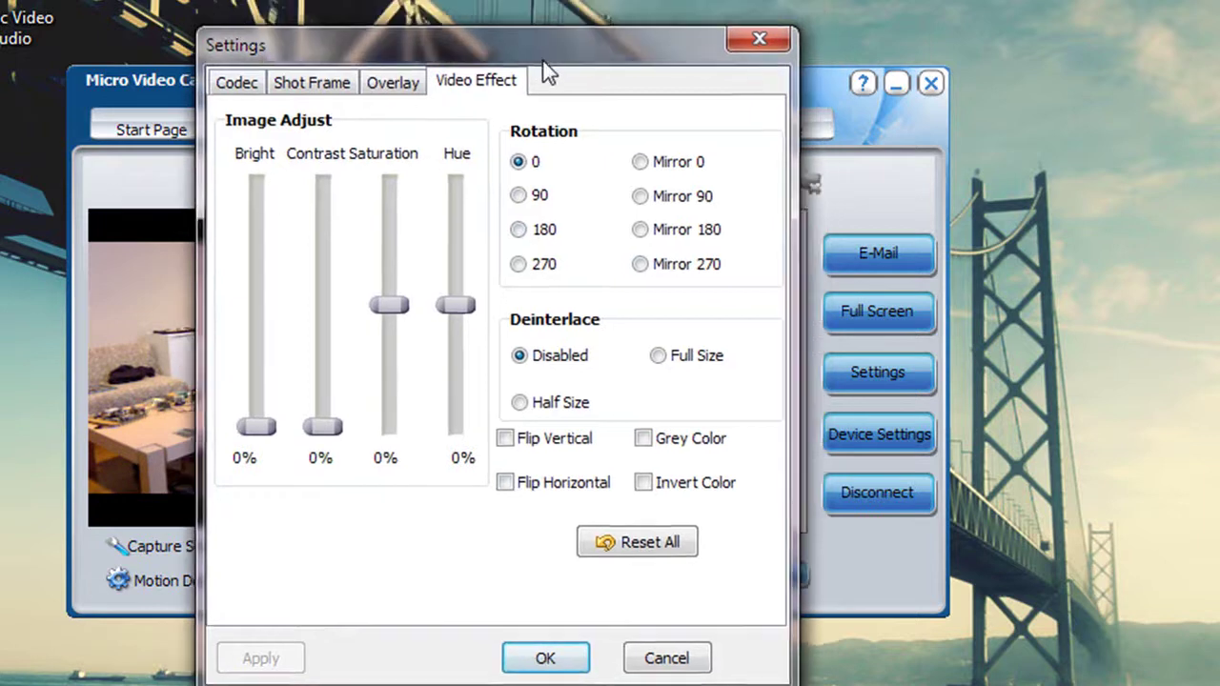
click(572, 659)
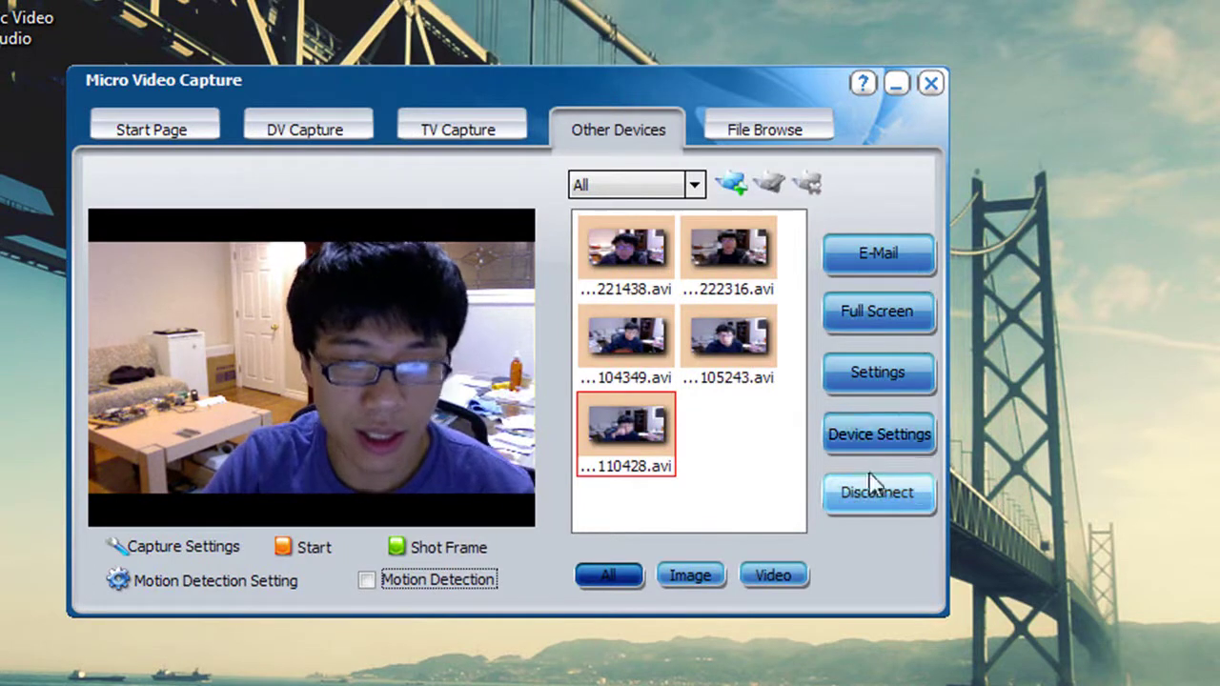
In the device's stream settings, choose a 1280 X 720 output size with 15 FPS frame rate, and accept the device settings
click(901, 435)
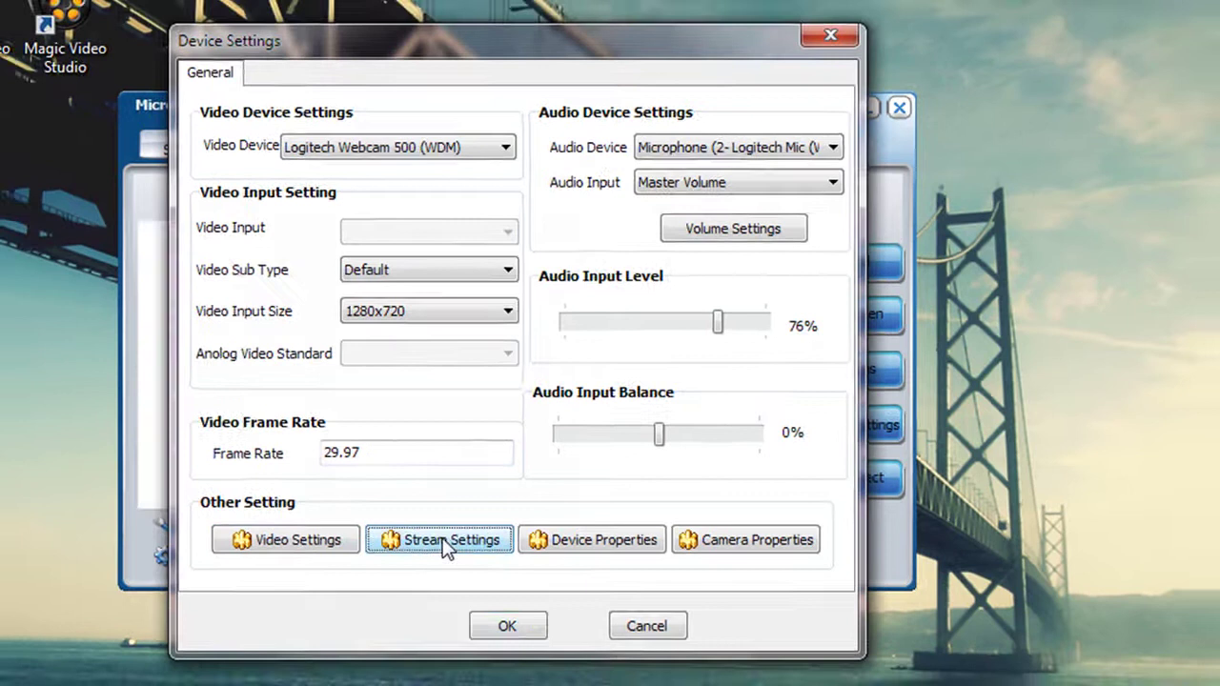
click(444, 541)
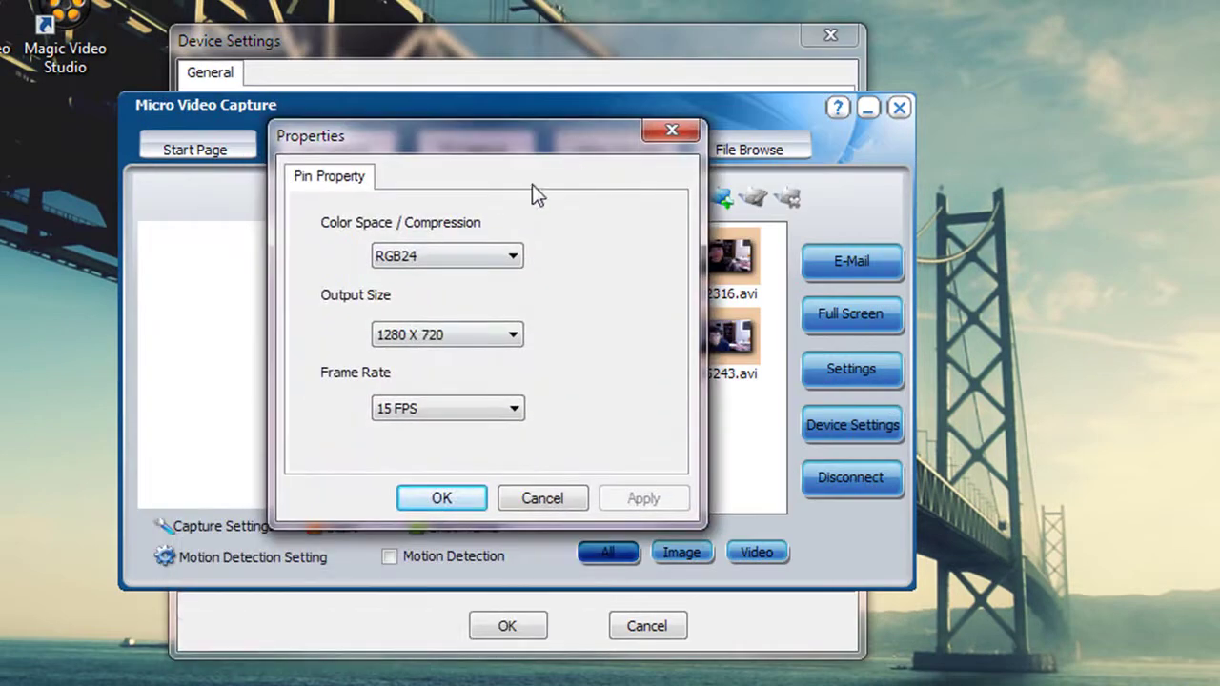
click(437, 341)
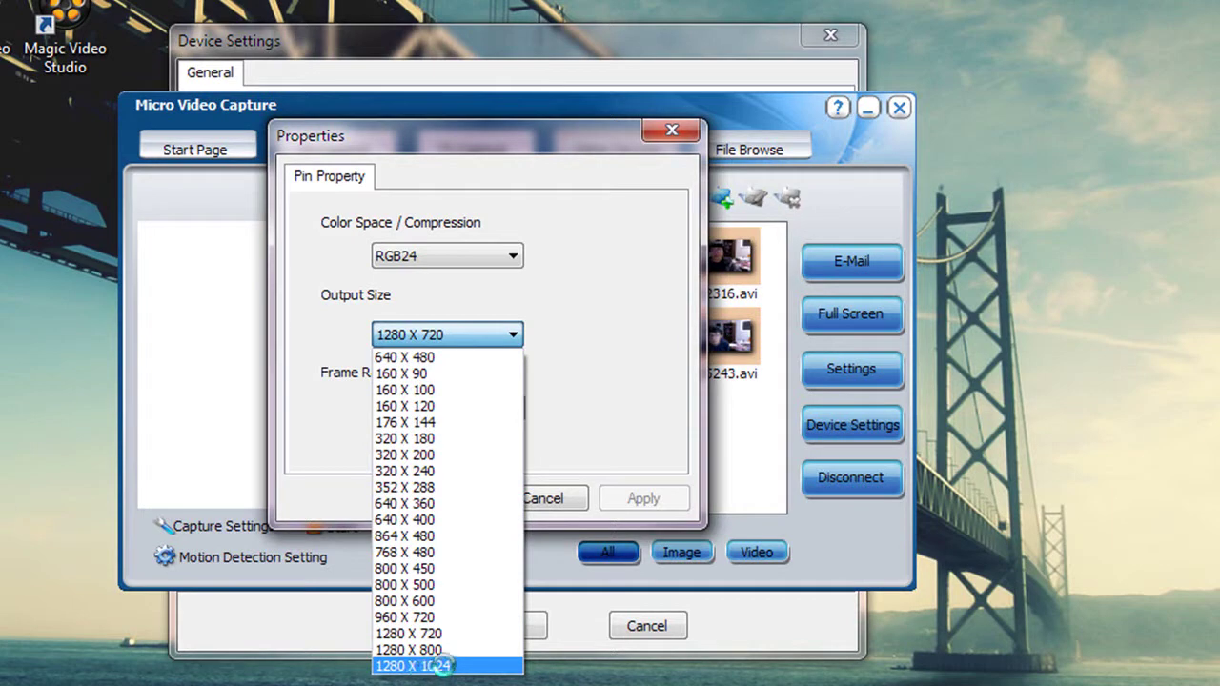
click(409, 633)
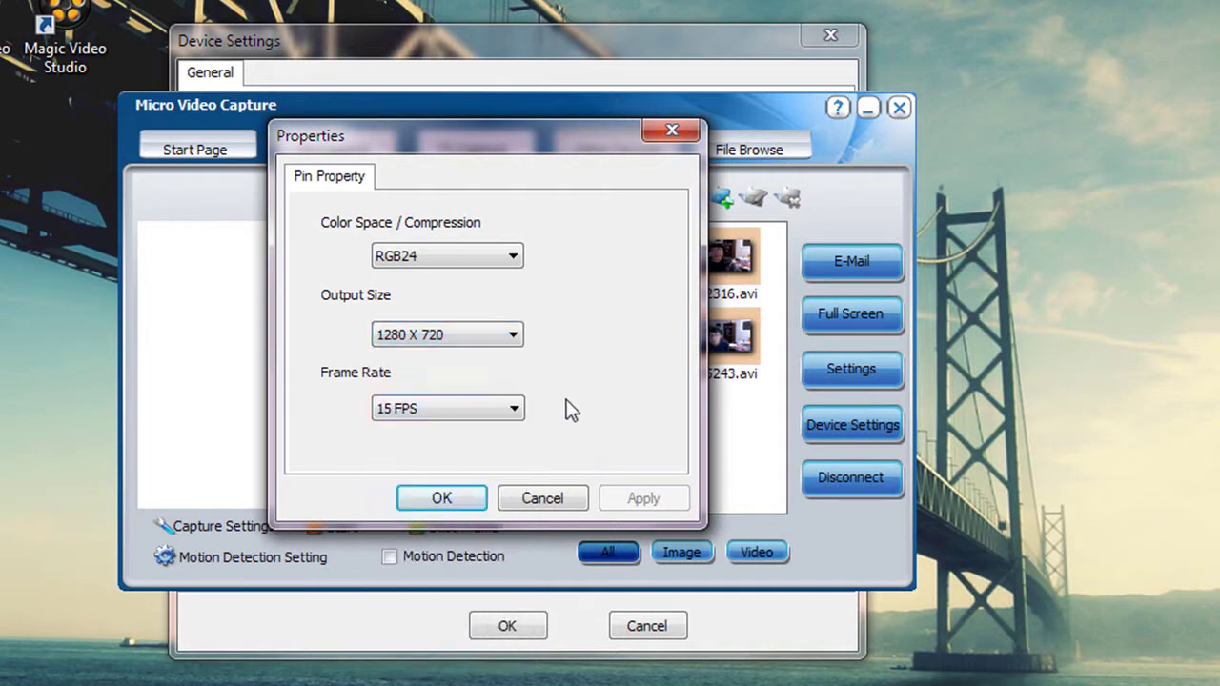
click(419, 400)
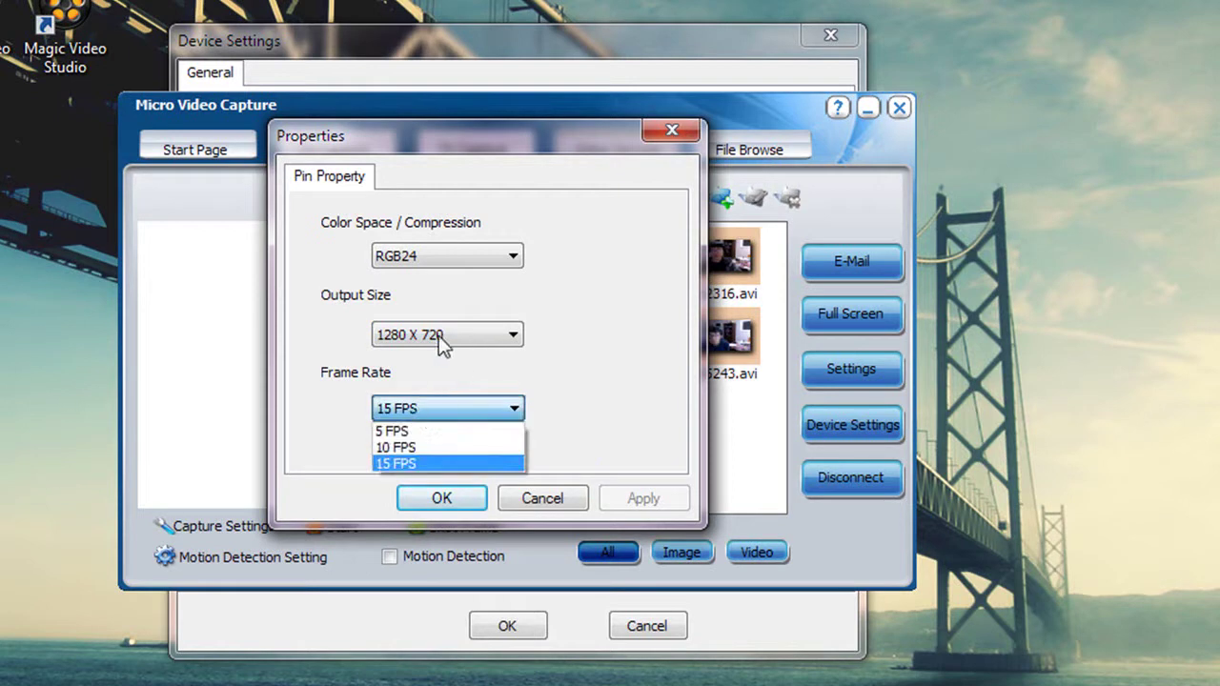
click(619, 420)
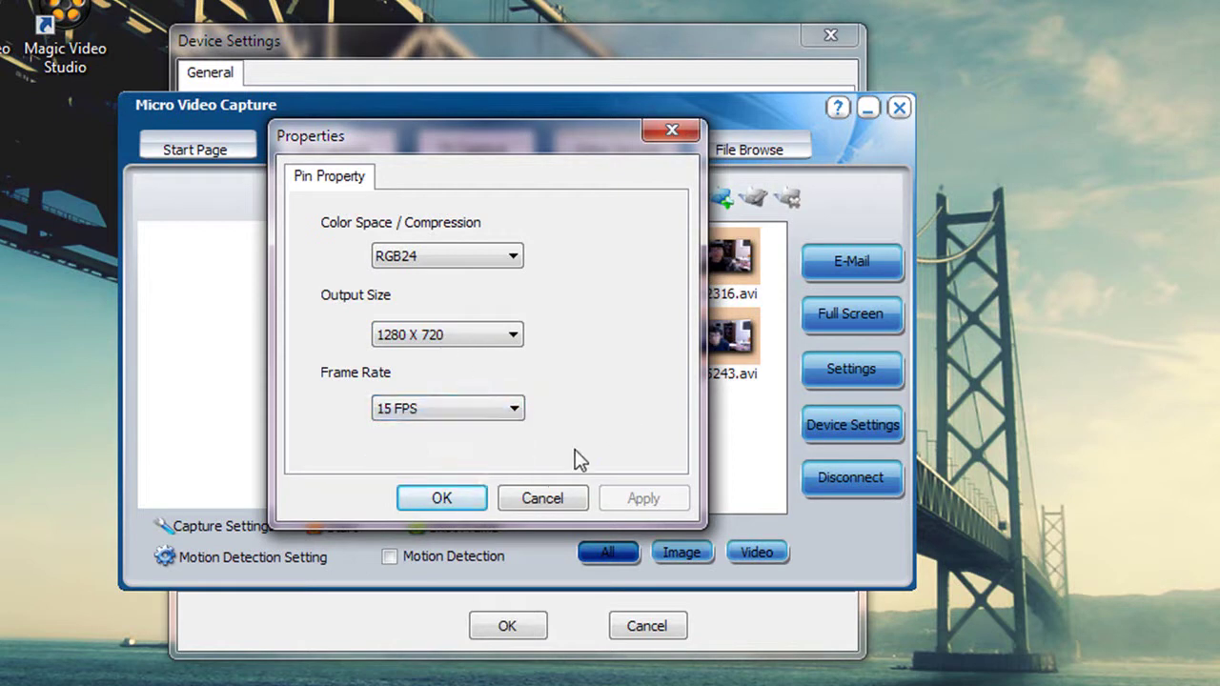
click(472, 500)
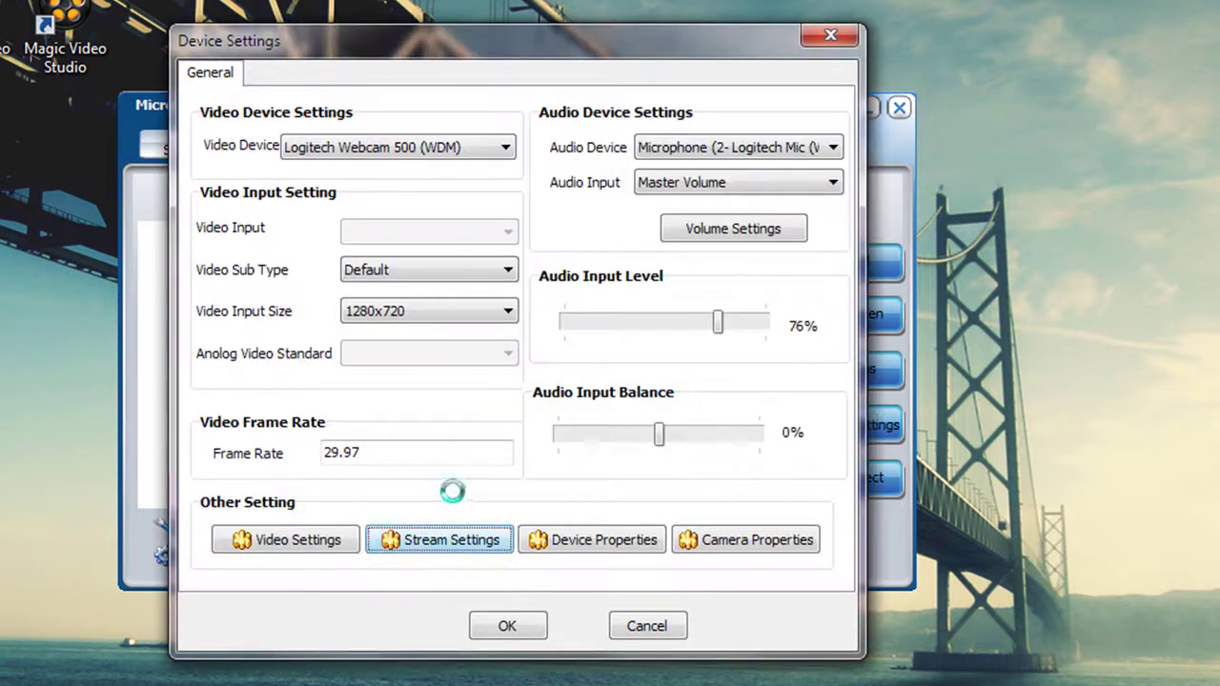
click(506, 627)
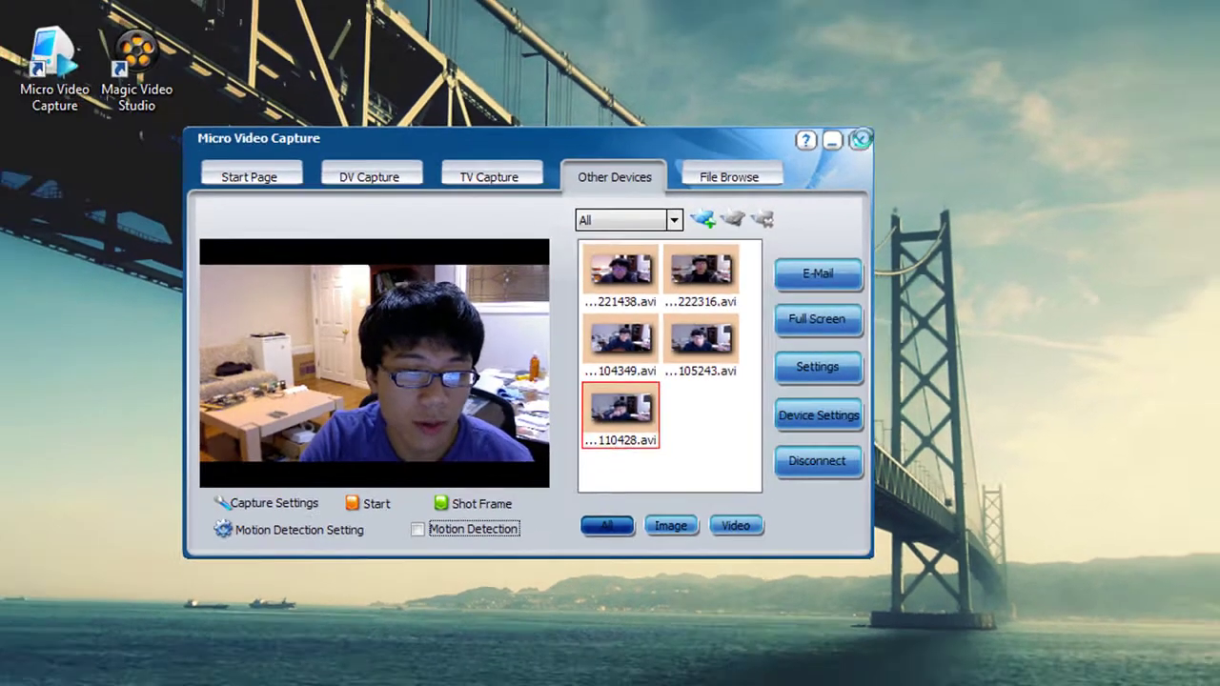
Close Micro Video Capture and launch Magic Video Studio from the desktop
click(900, 108)
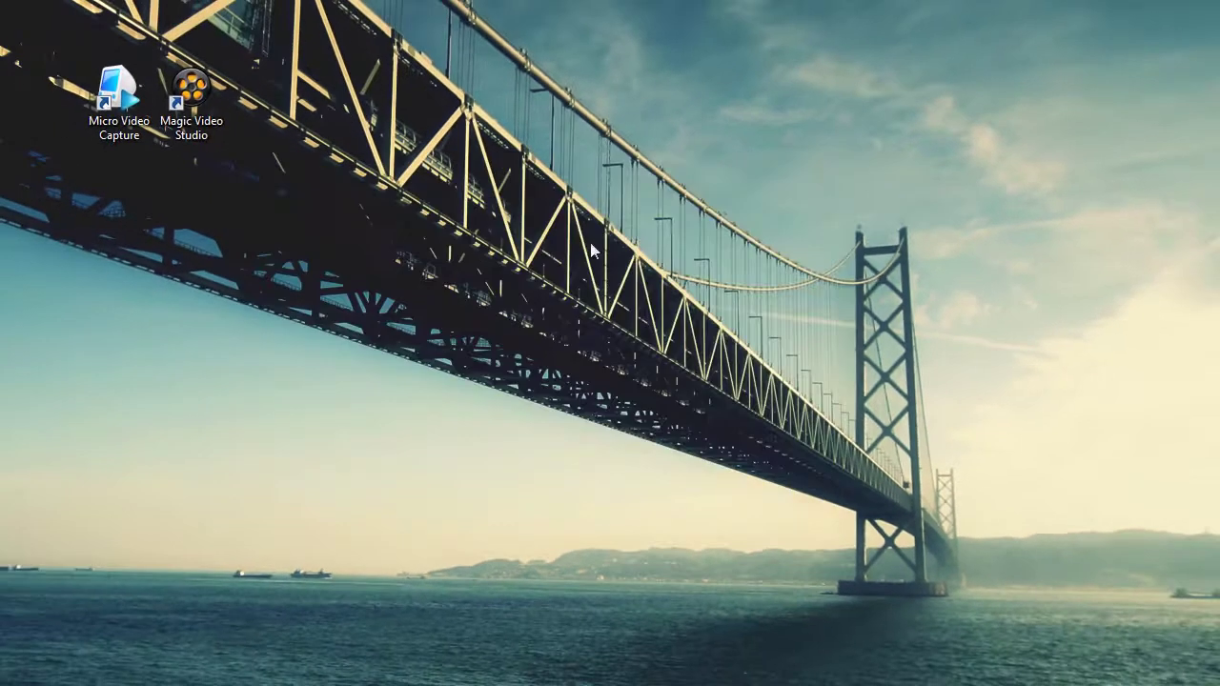
double_click(198, 105)
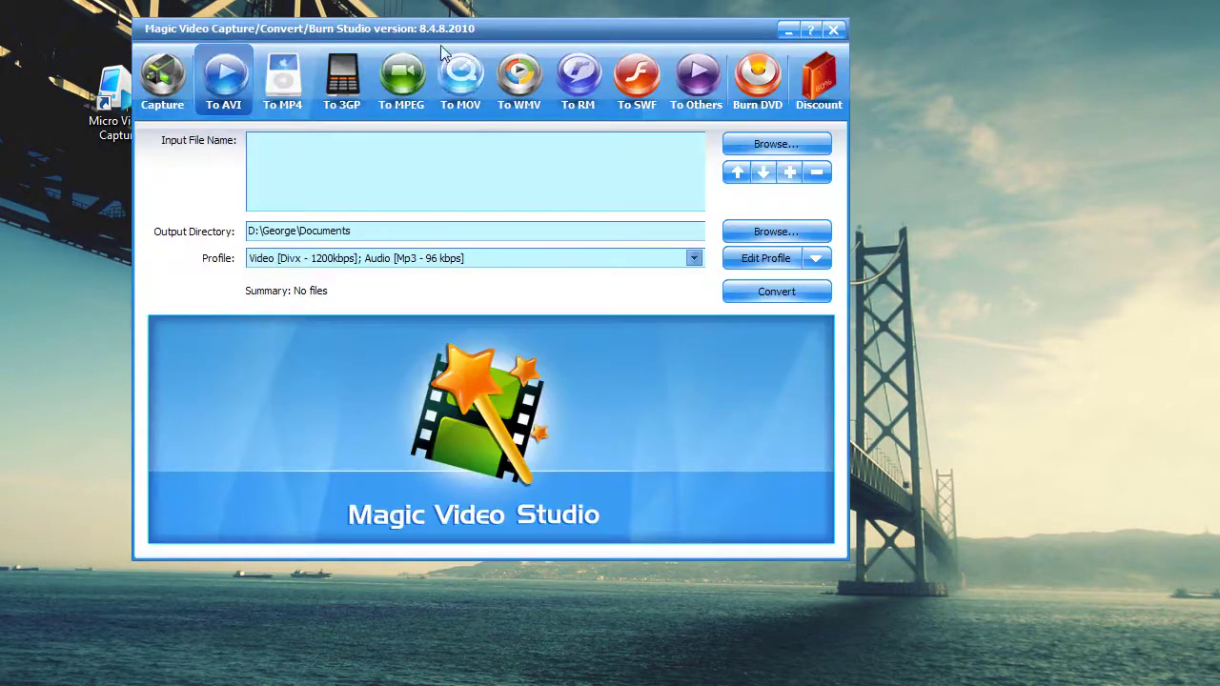
drag(458, 32, 637, 111)
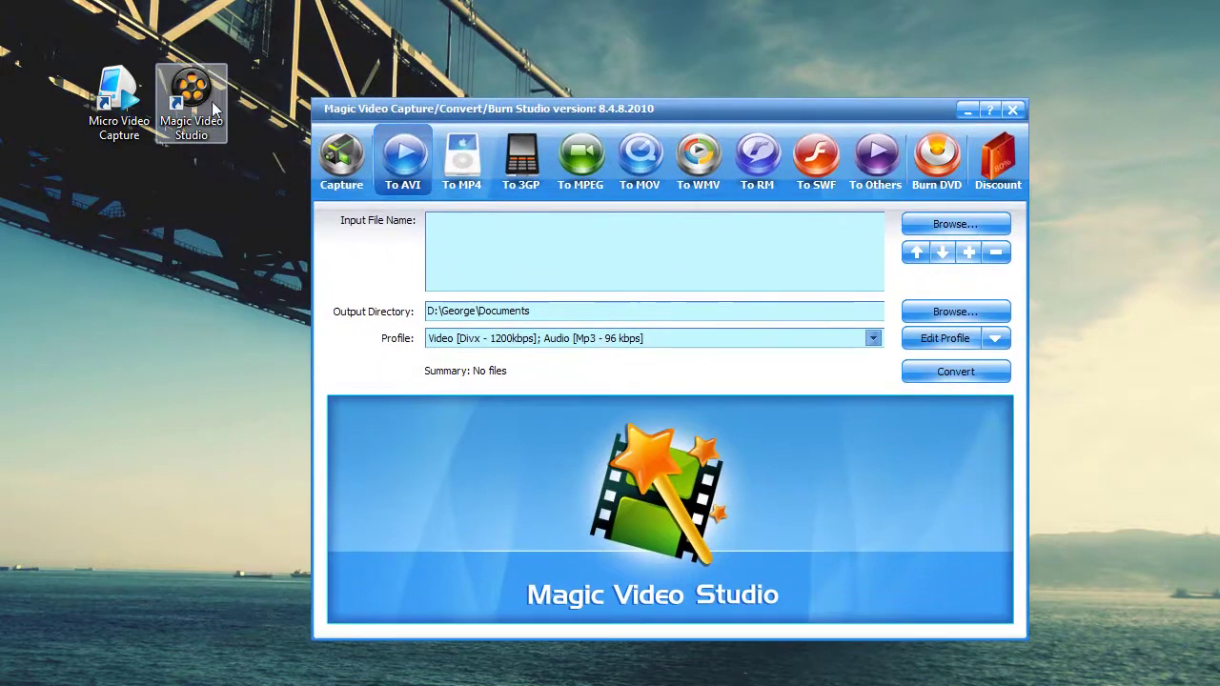
drag(269, 313, 267, 309)
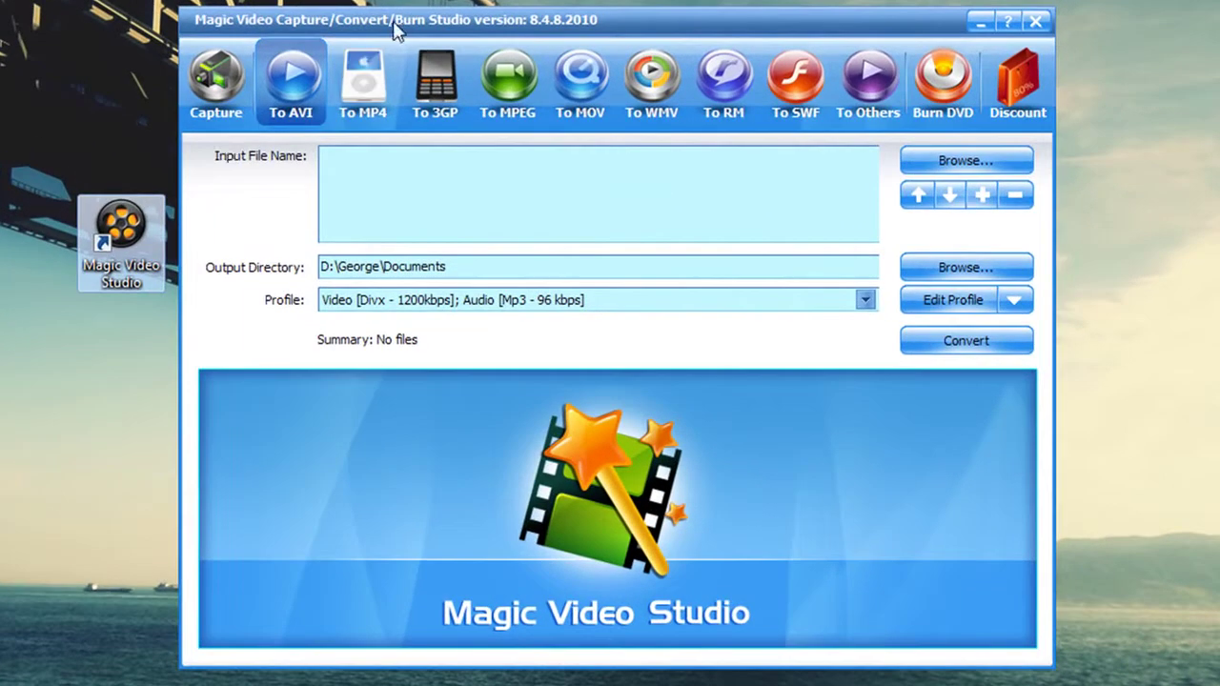
Open Magic Video Studio's capture window and close the main converter window
click(105, 143)
drag(353, 24, 412, 28)
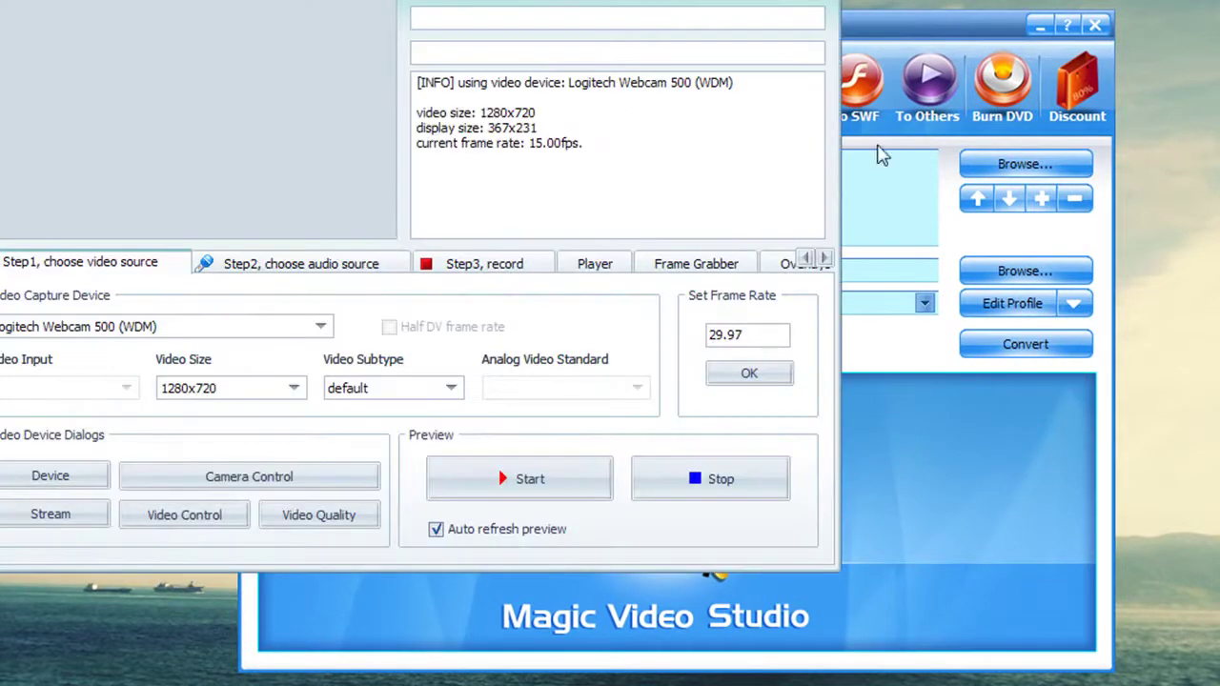
click(1094, 29)
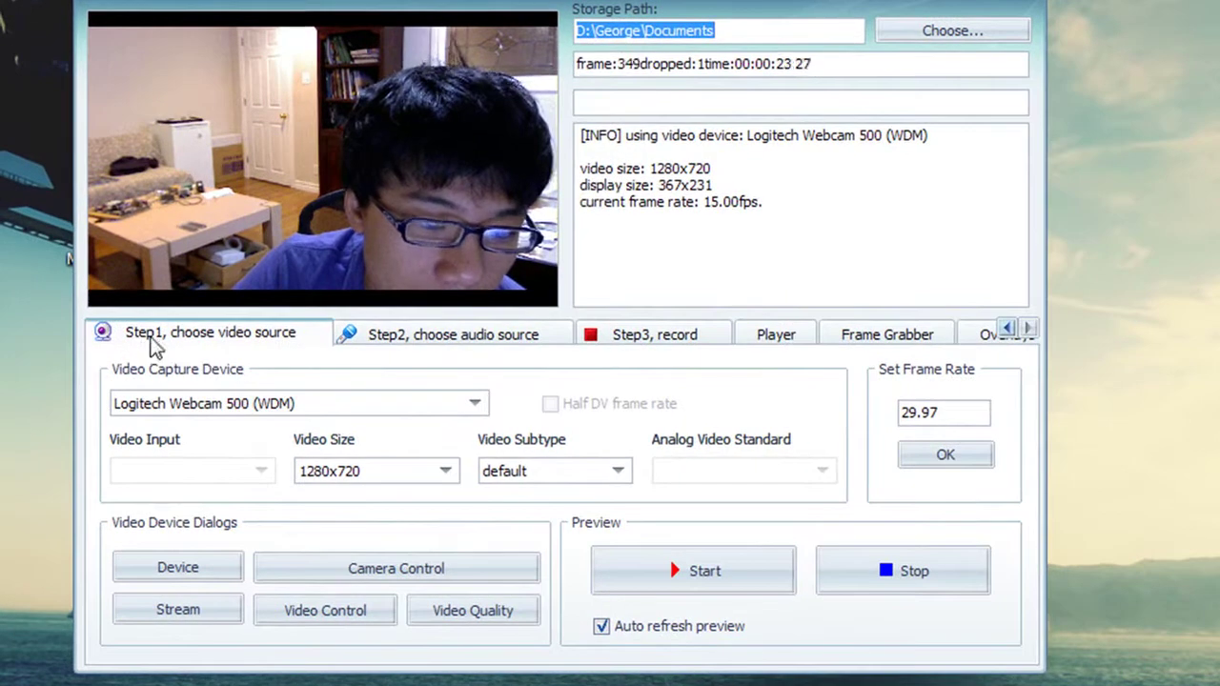
Check the video capture device choices, keeping Logitech Webcam 500 (WDM) as the source
click(350, 400)
click(350, 400)
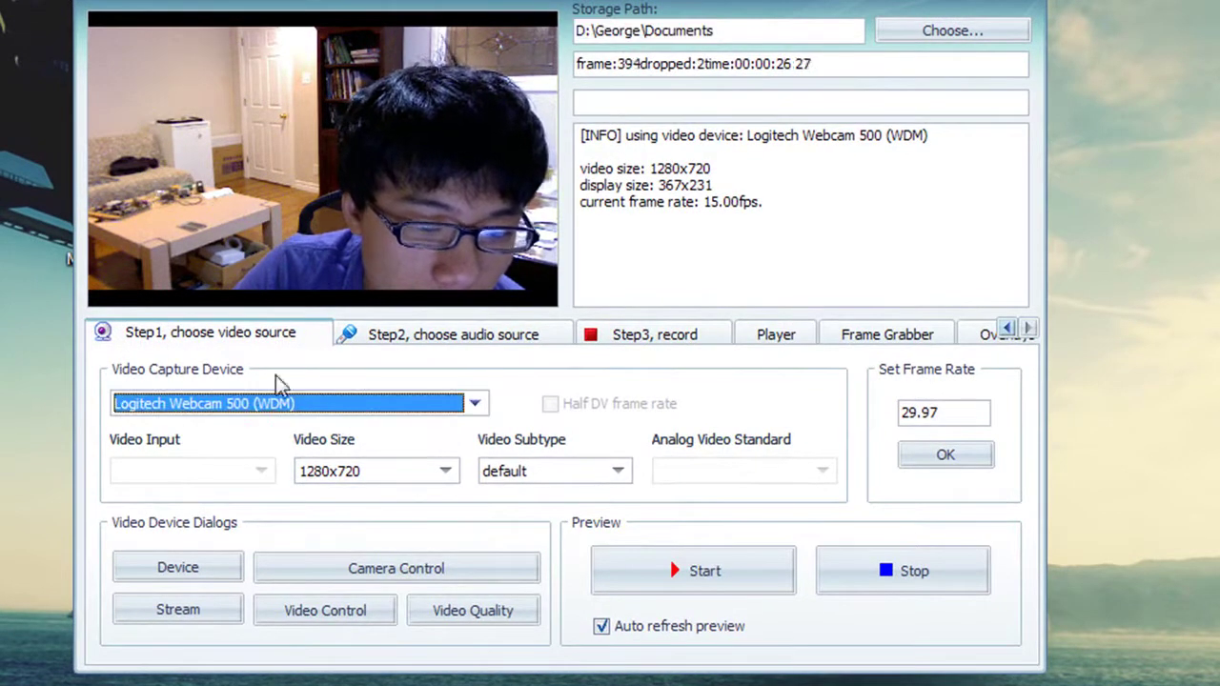
Check the webcam's video size choices and stream properties, and view the audio source settings
click(445, 470)
click(445, 471)
click(177, 610)
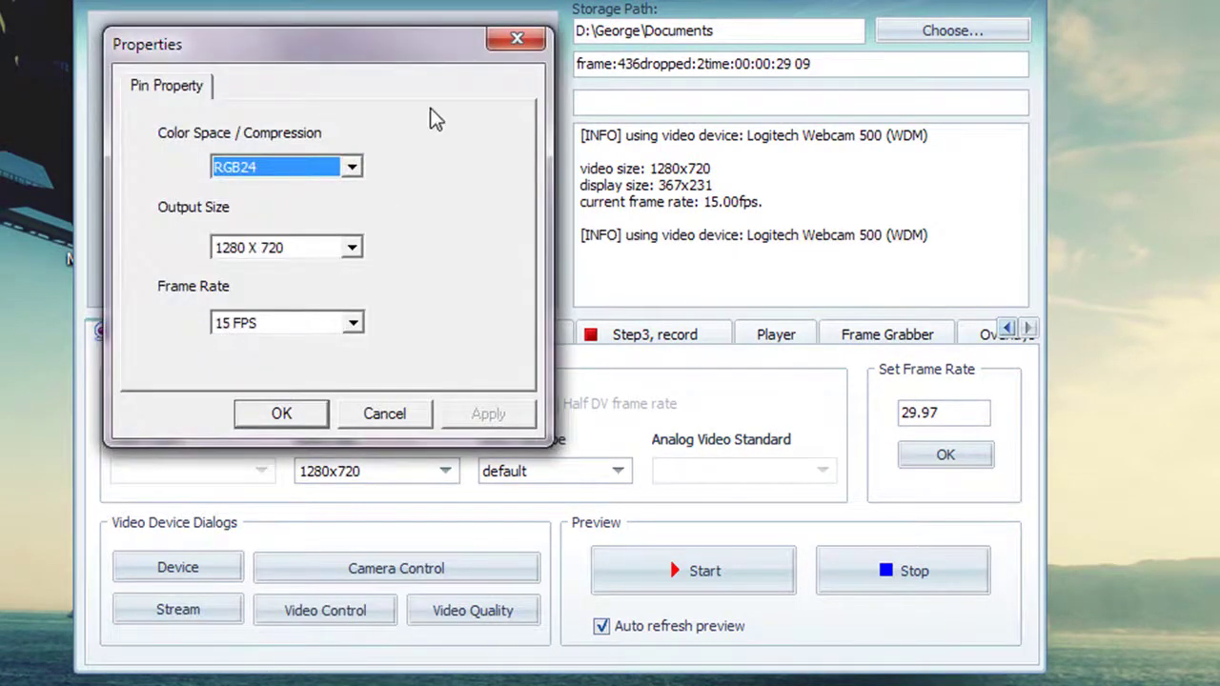
click(514, 43)
click(412, 338)
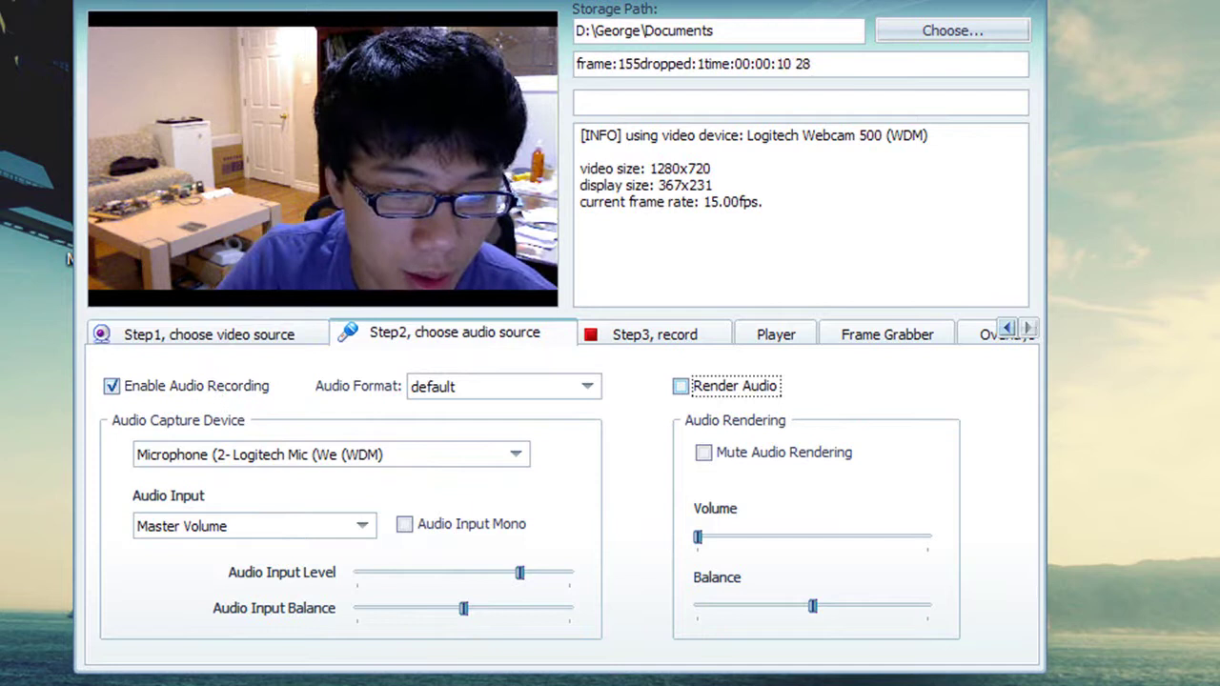
Set the recording format to AVI or MPEG and check the video compressor choices, keeping MJPEG Compressor
click(638, 336)
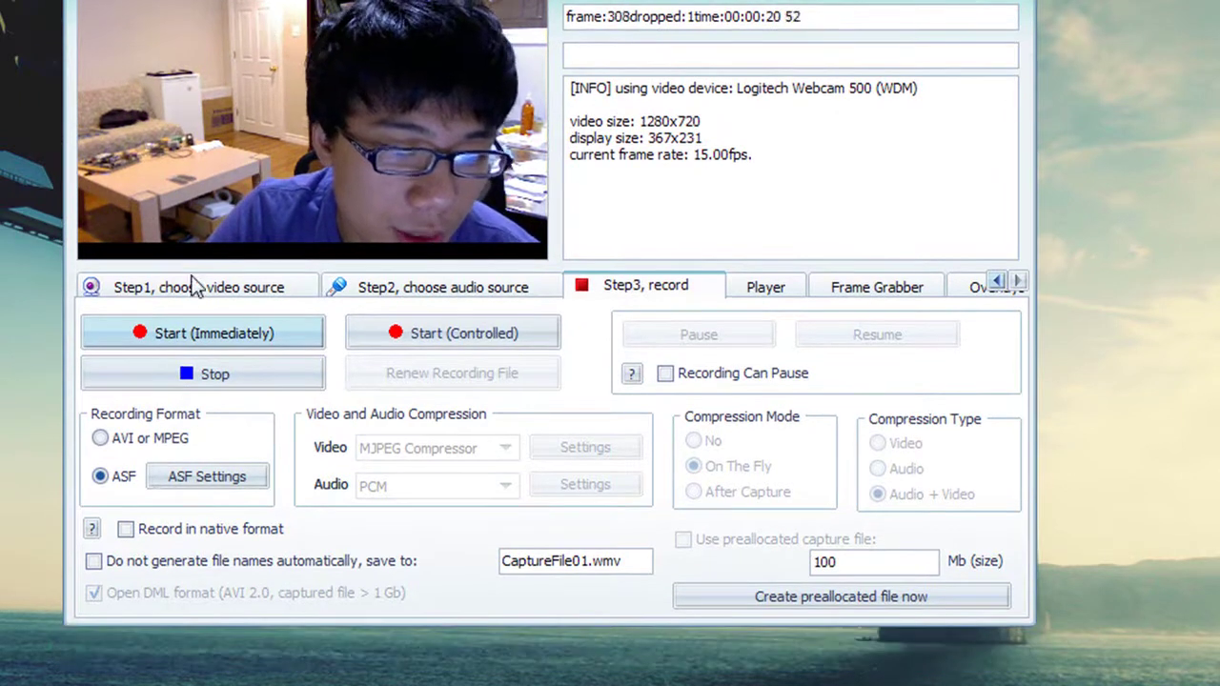
click(101, 438)
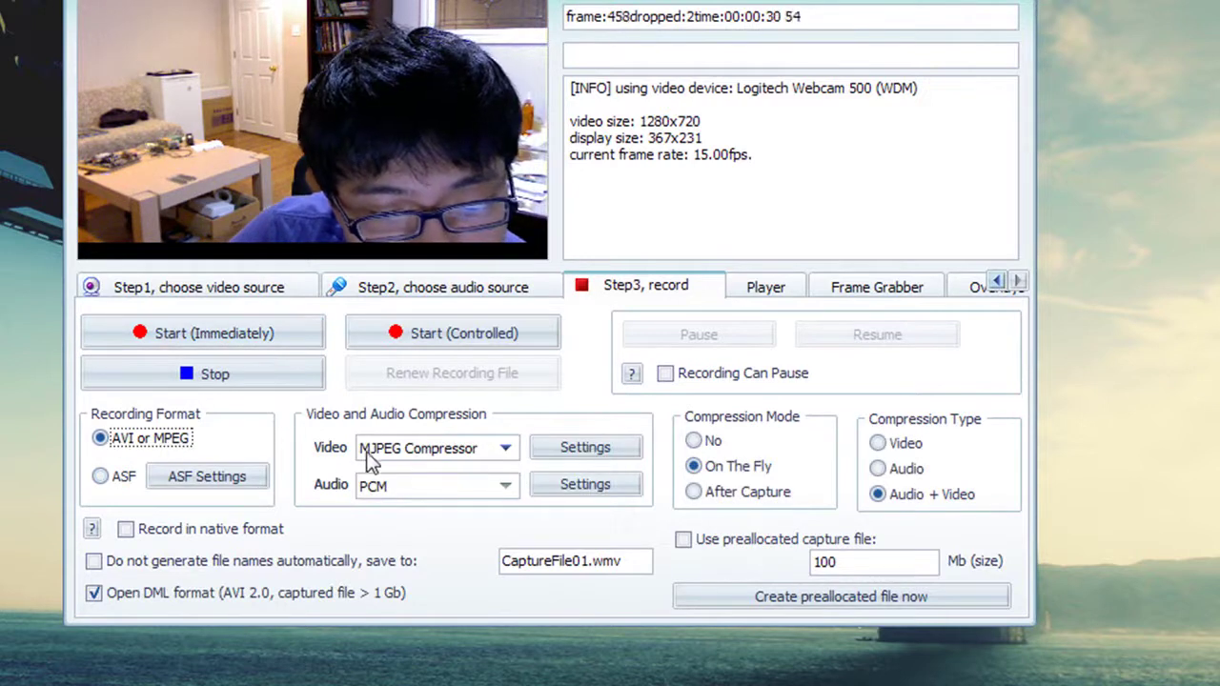
click(472, 455)
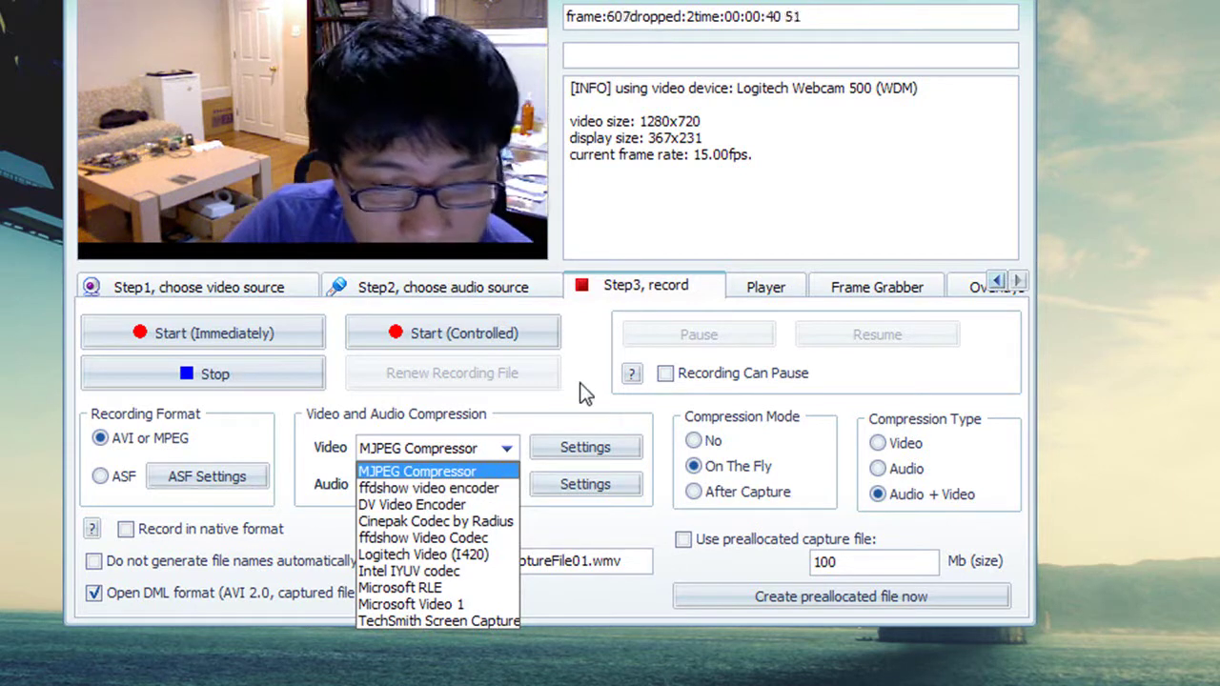
click(645, 541)
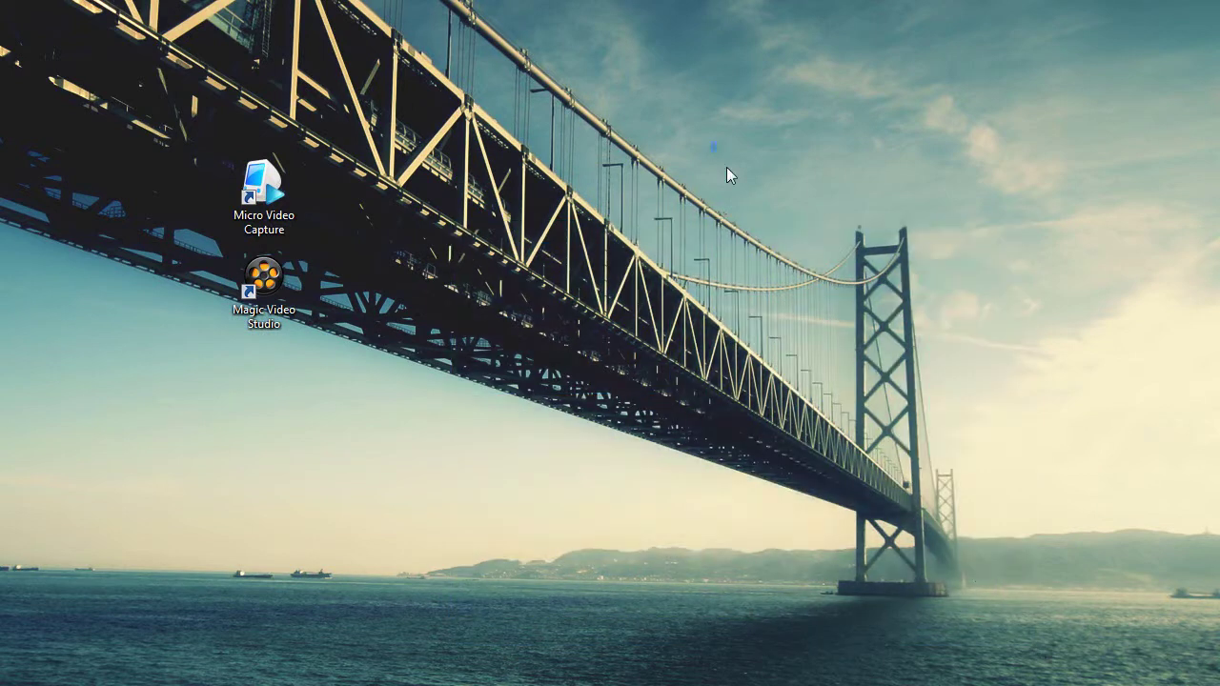
drag(711, 142, 722, 191)
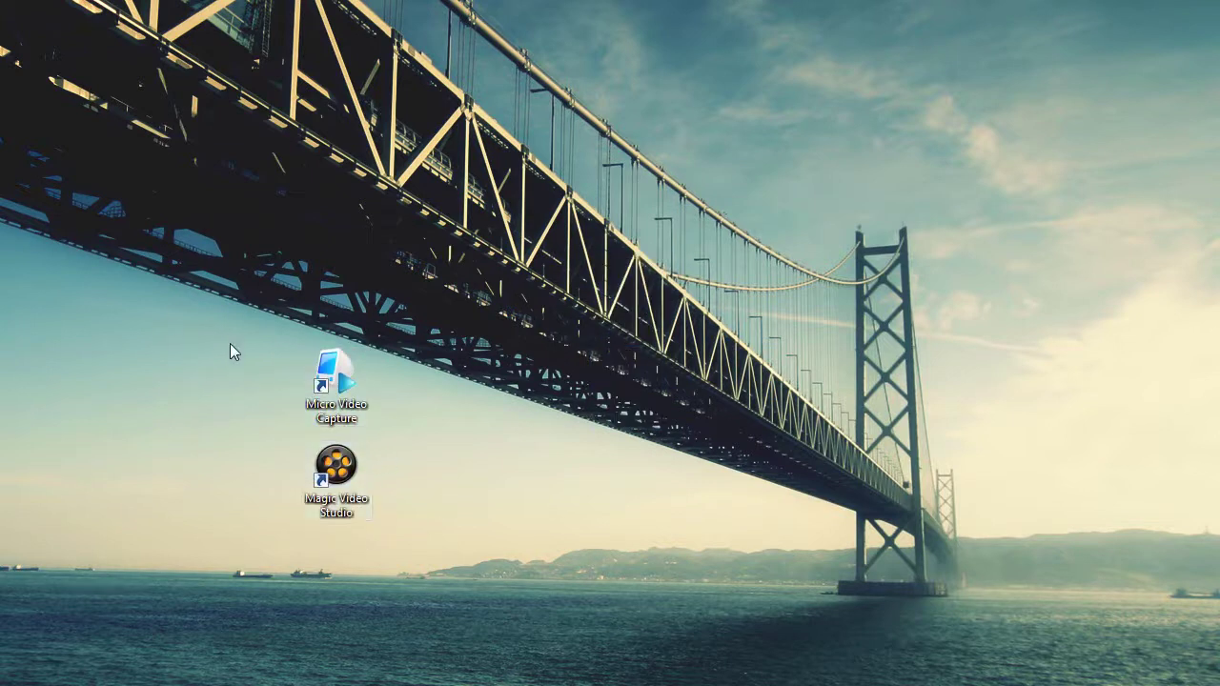
drag(229, 343, 183, 315)
click(532, 356)
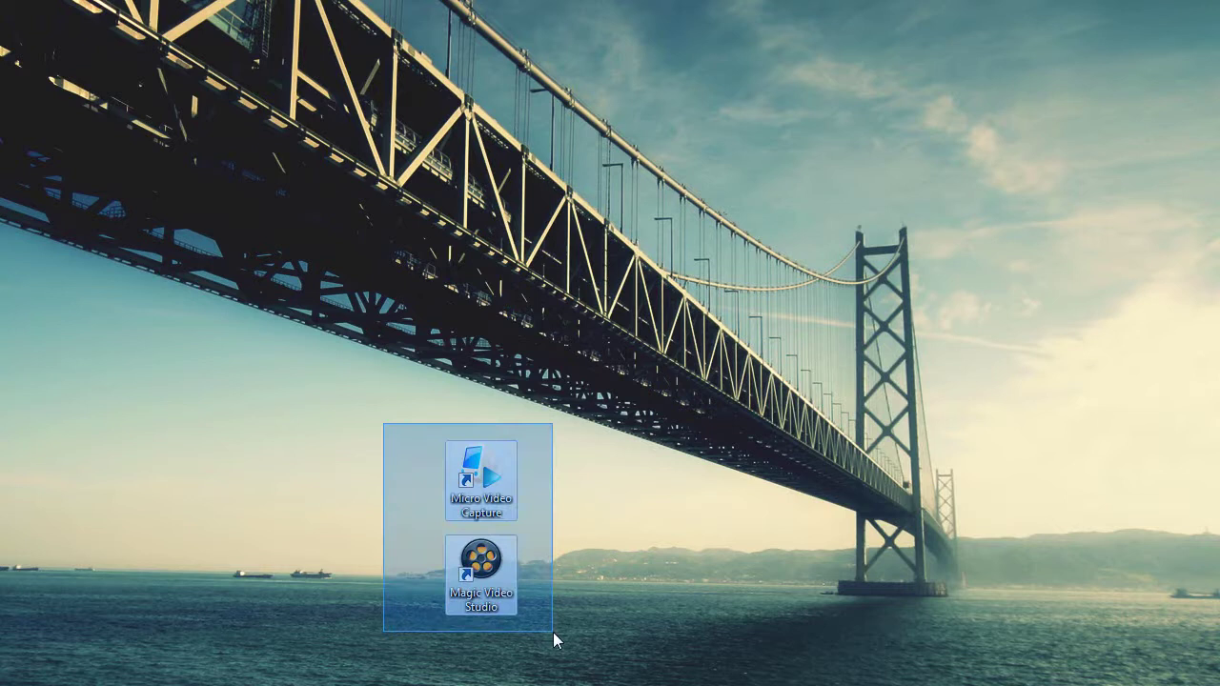
drag(499, 499, 355, 406)
click(461, 432)
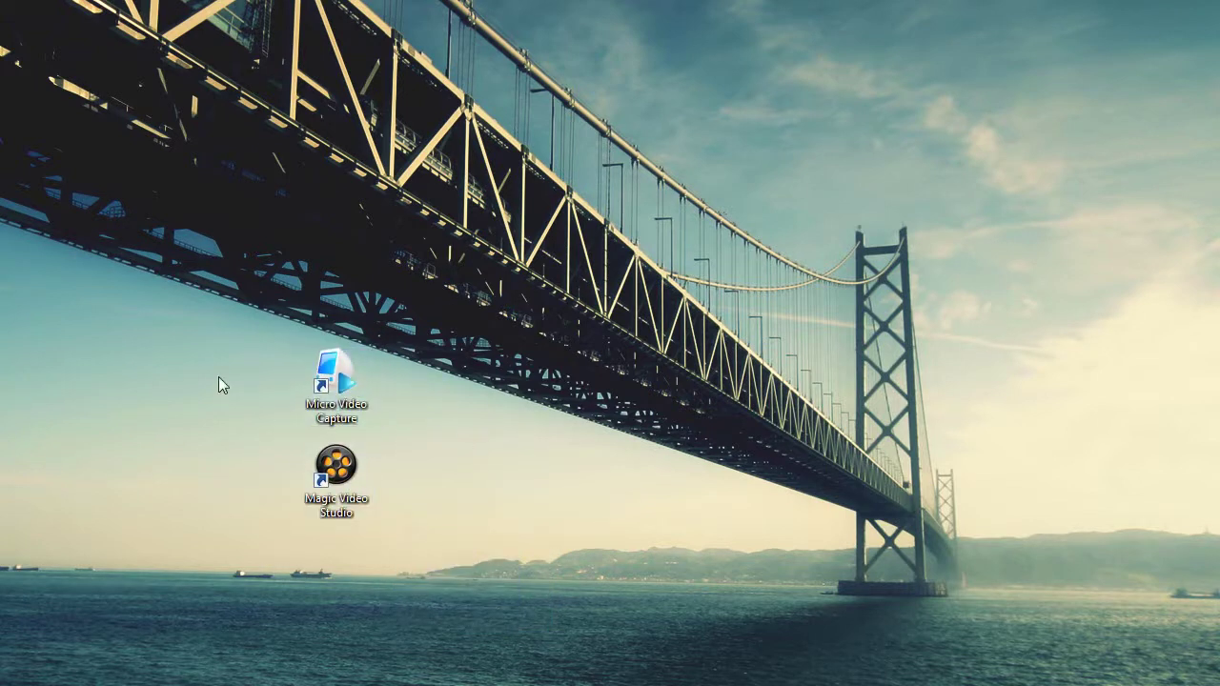